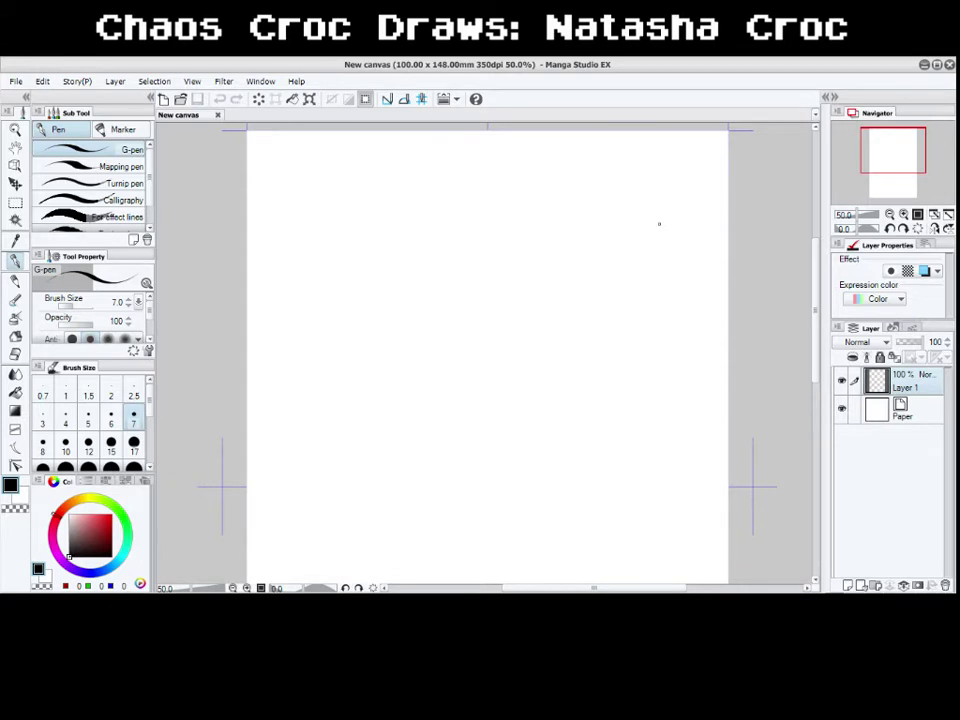
Step: Sketch the head circle in the upper middle of the canvas, with a centre guideline and a half-lidded, long-lashed eye
drag(815, 303, 815, 301)
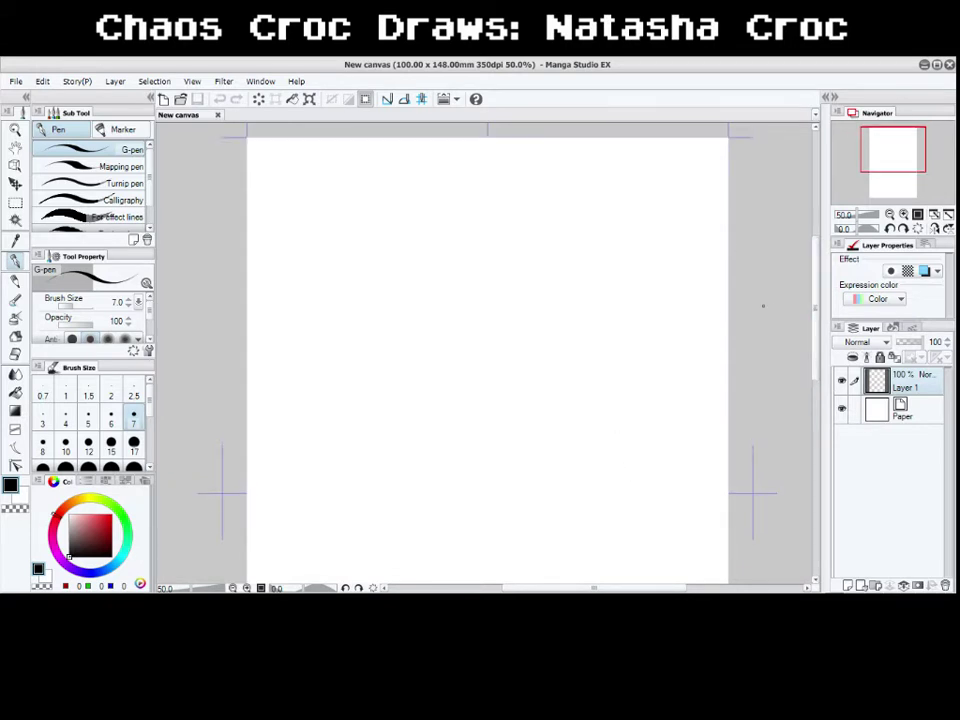
mouse_move(514, 204)
mouse_down()
mouse_move(480, 327)
mouse_move(470, 187)
mouse_move(519, 315)
mouse_move(436, 190)
mouse_move(548, 282)
mouse_move(401, 238)
mouse_move(545, 240)
mouse_move(398, 262)
mouse_up()
mouse_move(447, 191)
mouse_down()
mouse_move(469, 310)
mouse_move(480, 285)
mouse_move(447, 300)
mouse_move(515, 275)
mouse_move(509, 284)
mouse_move(527, 278)
mouse_move(535, 298)
mouse_move(467, 251)
mouse_move(470, 233)
mouse_move(486, 235)
mouse_move(507, 211)
mouse_move(518, 262)
mouse_move(484, 280)
mouse_move(546, 238)
mouse_up()
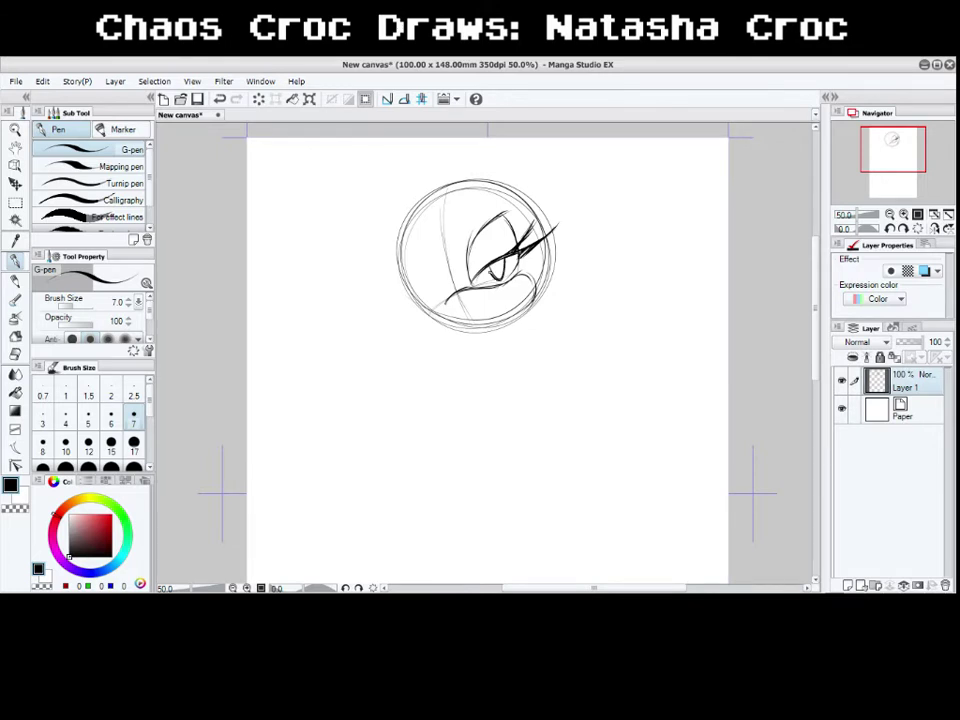
Step: Fill the eye on both sides of the pupil with black
click(15, 393)
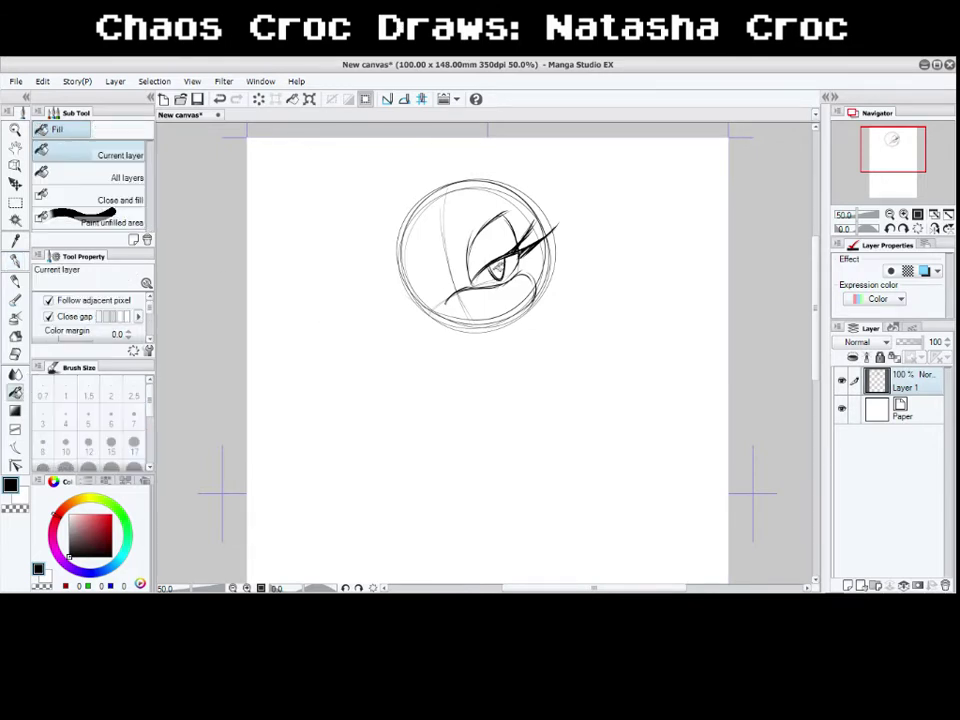
click(487, 278)
click(510, 265)
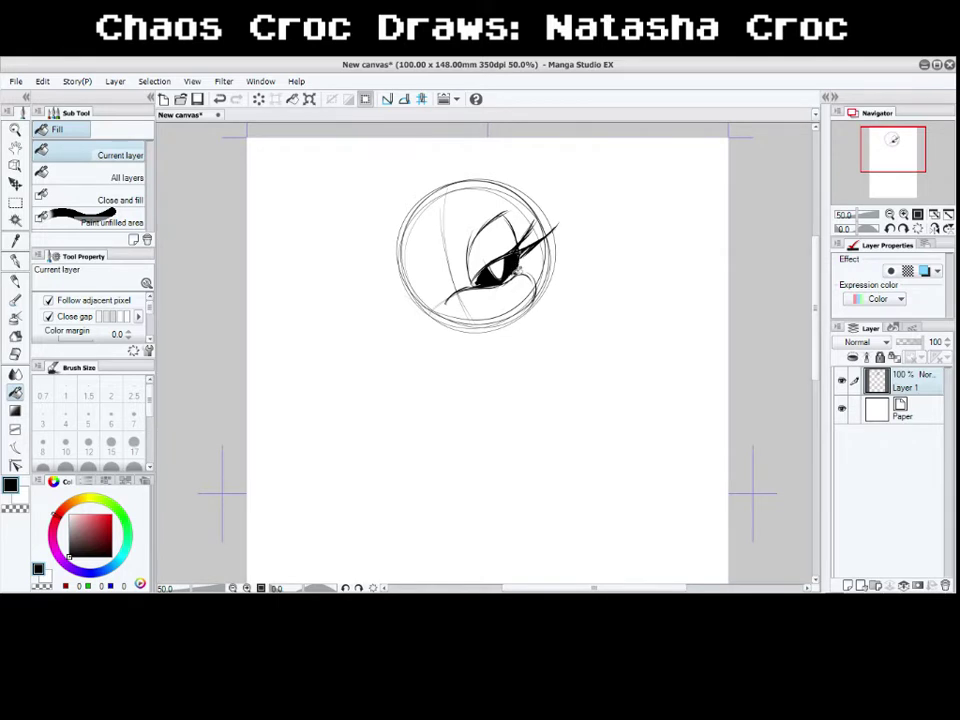
Step: Draw a tall curved panel with a pointed lower tip along the face's left side, with a small oval inside
click(15, 258)
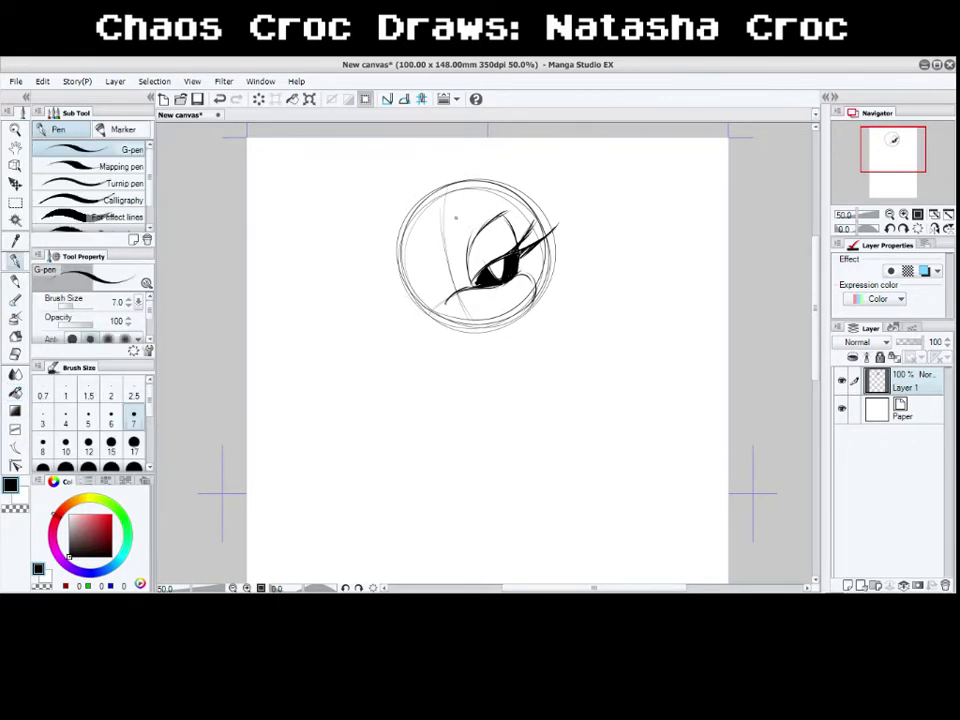
mouse_move(423, 210)
mouse_down()
mouse_move(443, 250)
mouse_move(452, 332)
mouse_move(478, 358)
mouse_move(410, 325)
mouse_move(394, 300)
mouse_move(389, 222)
mouse_move(402, 197)
mouse_move(432, 225)
mouse_move(400, 282)
mouse_move(417, 280)
mouse_move(440, 310)
mouse_move(409, 300)
mouse_move(406, 236)
mouse_move(418, 222)
mouse_move(428, 238)
mouse_up()
key(ctrl+z)
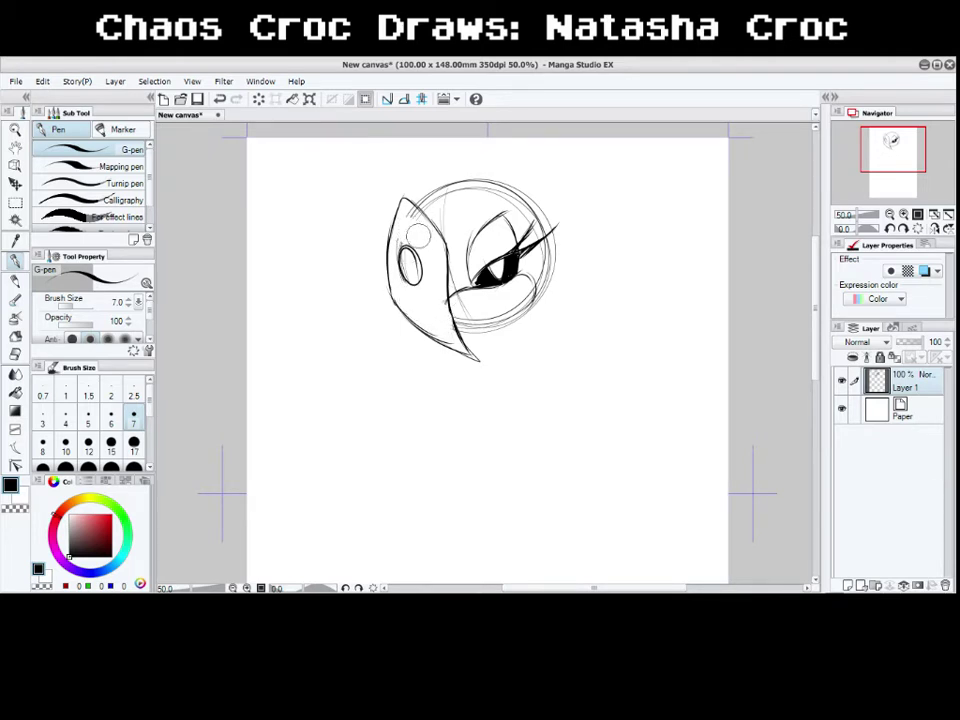
key(ctrl+z)
Step: Draw a small open mouth under the cheek, fill it black, and ink the cheek and jaw line
drag(464, 313, 500, 296)
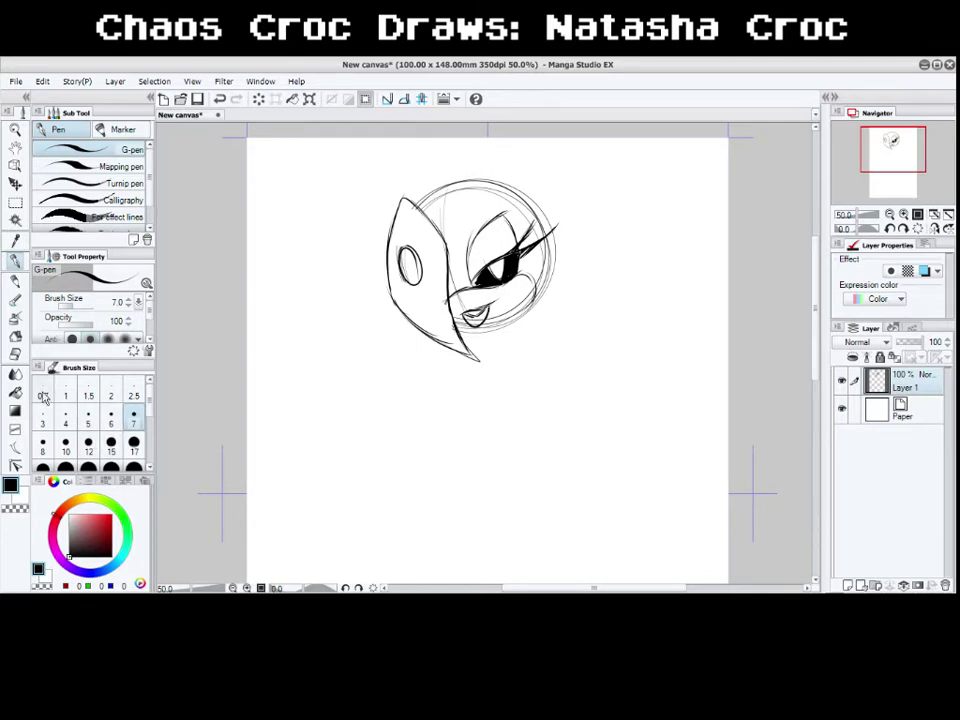
key(g)
click(473, 315)
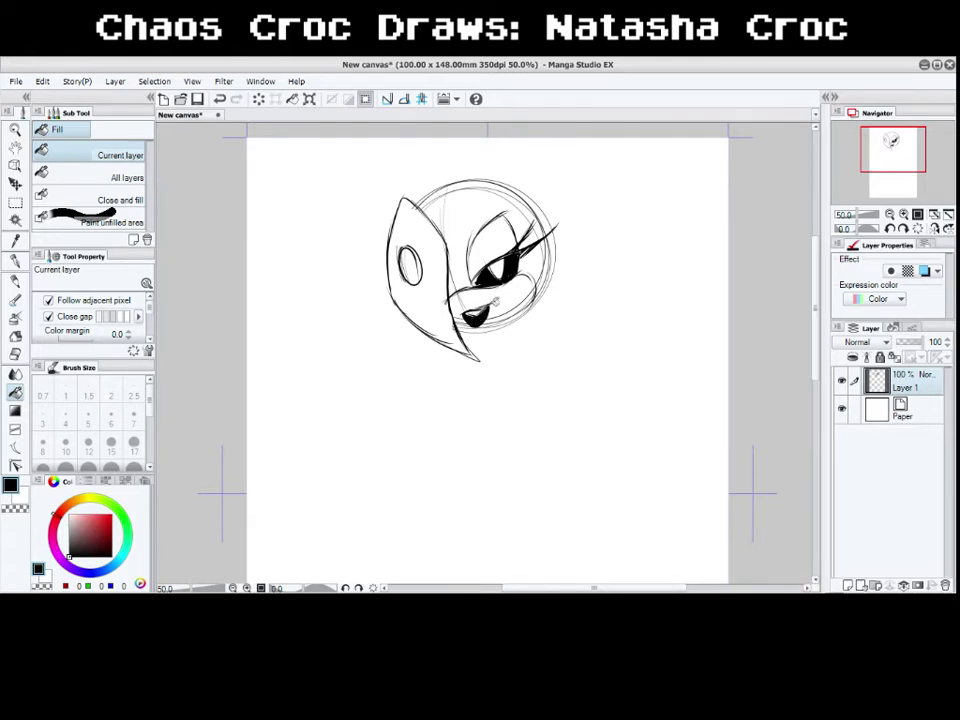
click(17, 261)
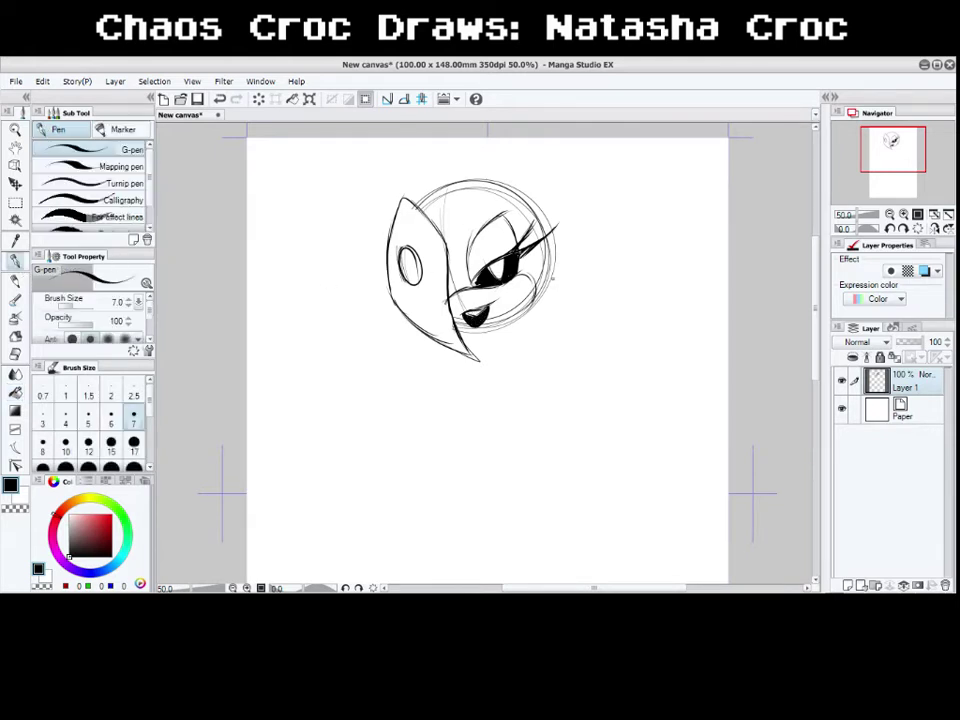
drag(506, 284, 504, 314)
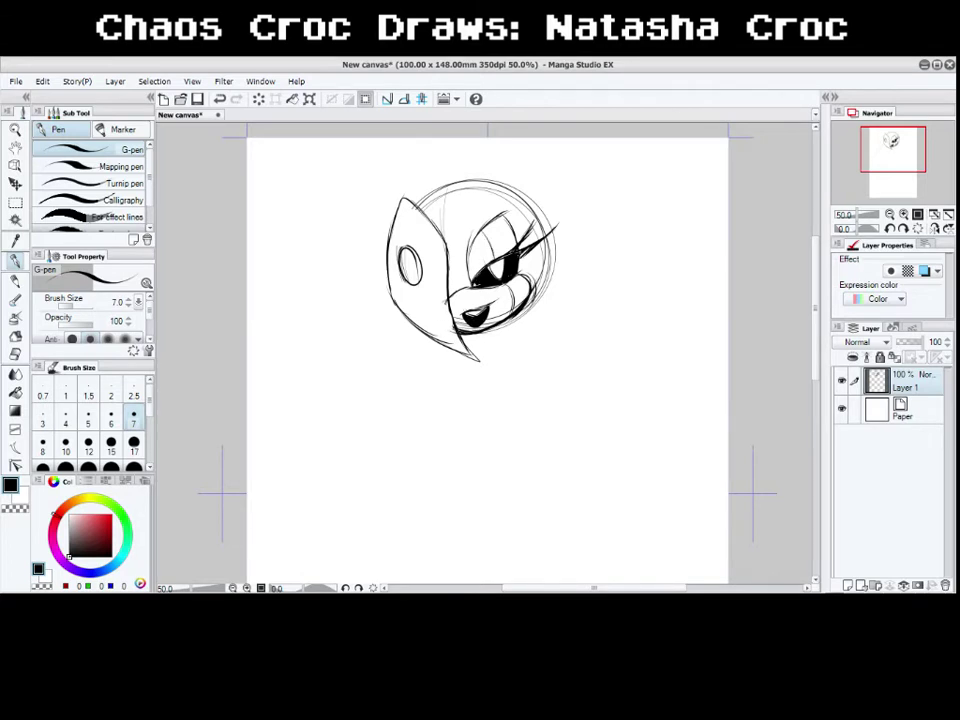
Step: Sketch a light spine line and the curved shoulder line below the head
mouse_move(483, 335)
mouse_down()
mouse_move(455, 407)
mouse_move(492, 421)
mouse_up()
drag(442, 361, 513, 351)
mouse_move(439, 357)
mouse_down()
mouse_move(516, 372)
mouse_move(450, 399)
mouse_move(543, 368)
mouse_up()
mouse_move(436, 359)
mouse_down()
mouse_move(532, 359)
mouse_move(553, 392)
mouse_up()
drag(480, 346, 583, 394)
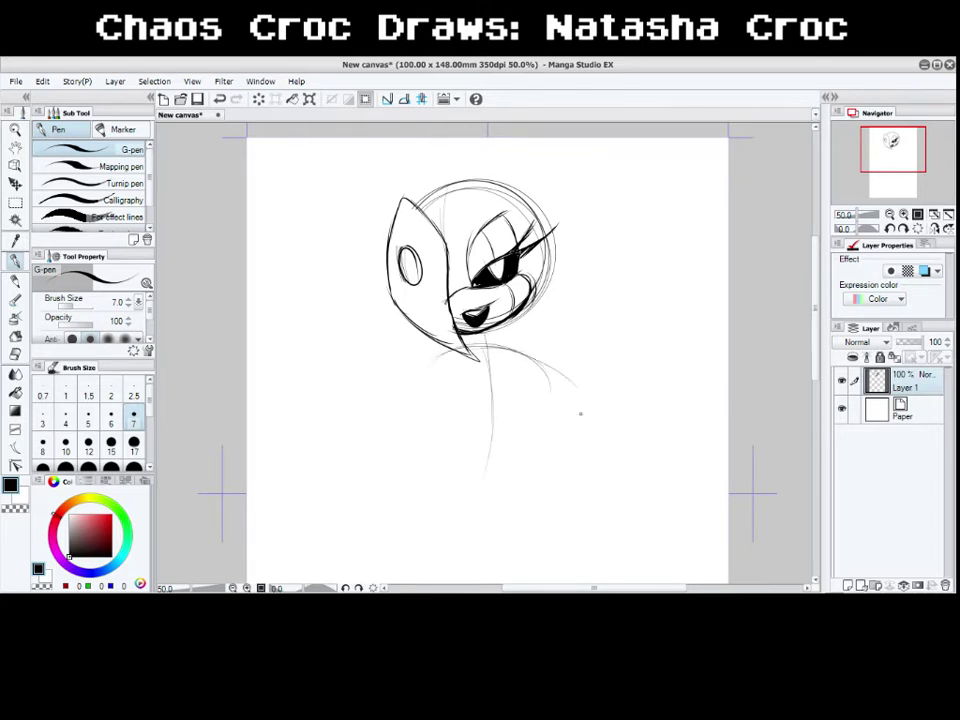
Step: Sketch the ribcage as a rounded shape tapering to a point at the waist
mouse_move(530, 357)
mouse_down()
mouse_move(541, 431)
mouse_move(487, 460)
mouse_up()
mouse_move(459, 349)
mouse_down()
mouse_move(429, 357)
mouse_move(399, 390)
mouse_move(422, 411)
mouse_up()
mouse_move(418, 363)
mouse_down()
mouse_move(427, 415)
mouse_move(462, 447)
mouse_up()
drag(416, 388, 479, 467)
drag(446, 429, 487, 457)
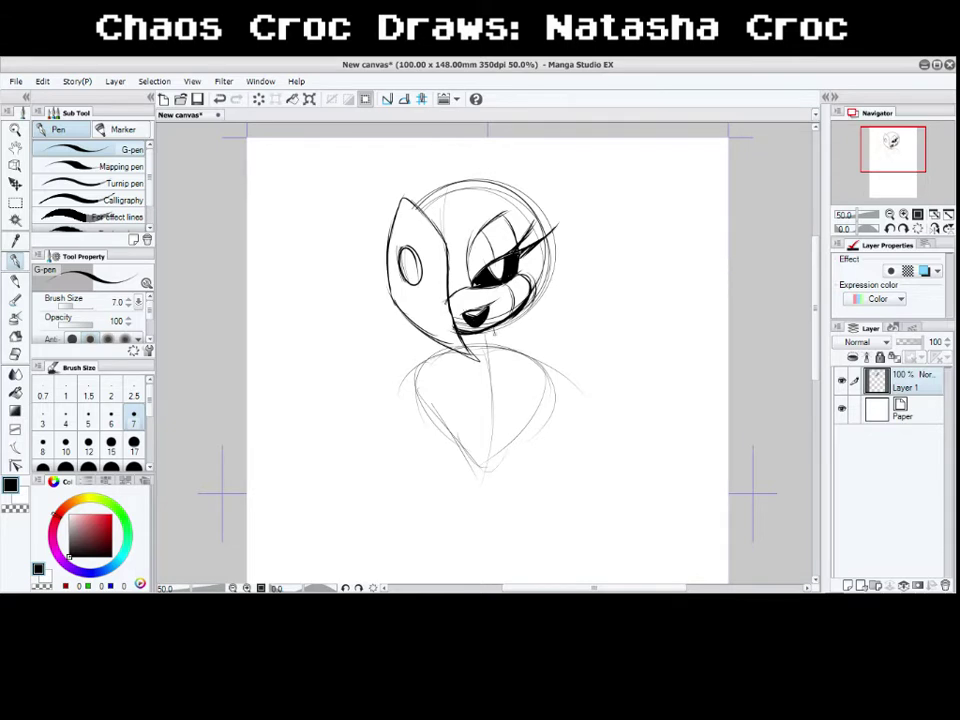
Step: Sketch a circle for each shoulder joint and a wide oval across the chest
drag(420, 366, 418, 368)
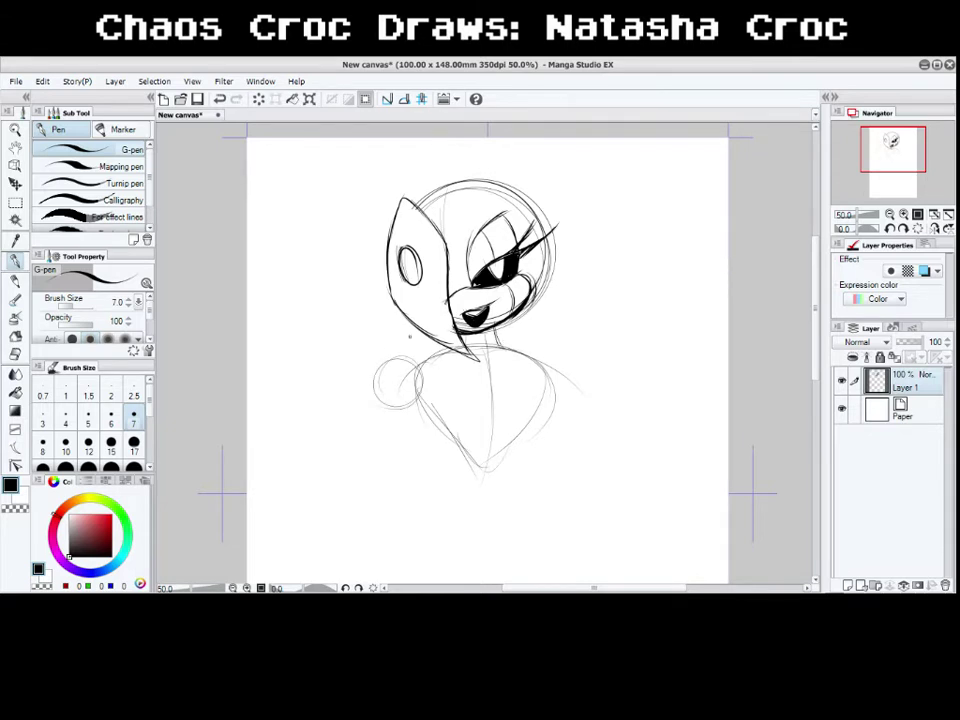
drag(545, 362, 548, 366)
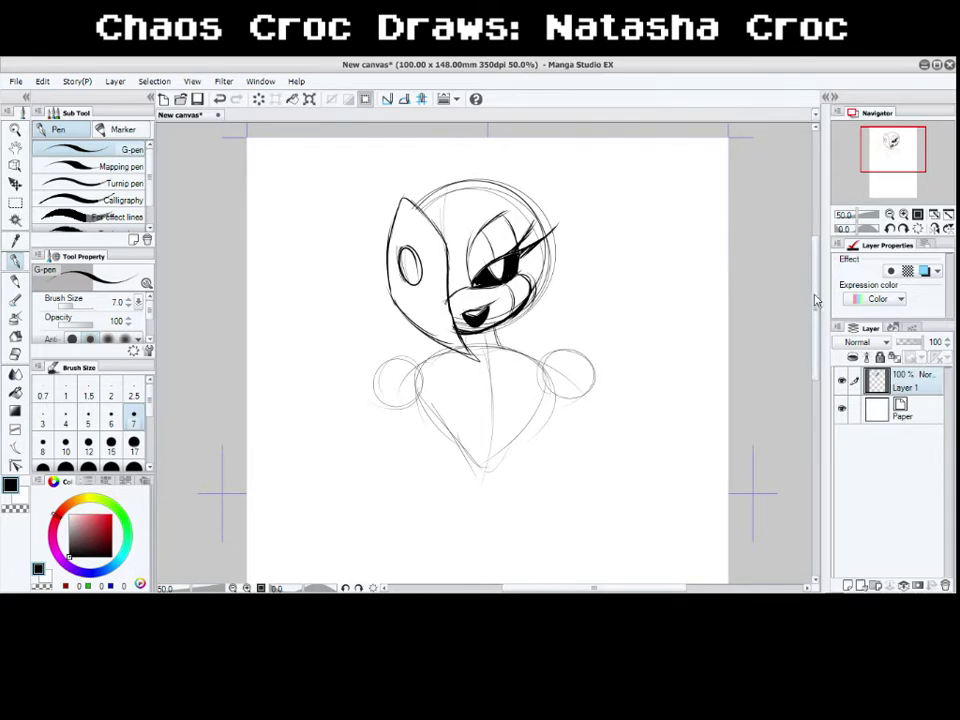
mouse_move(430, 402)
mouse_down()
mouse_move(437, 388)
mouse_move(500, 372)
mouse_move(523, 378)
mouse_move(484, 452)
mouse_up()
Step: Ink the hair cap around the head, erase the construction circle inside it, and rework the mouth
mouse_move(419, 199)
mouse_down()
mouse_move(516, 235)
mouse_move(540, 315)
mouse_move(551, 303)
mouse_up()
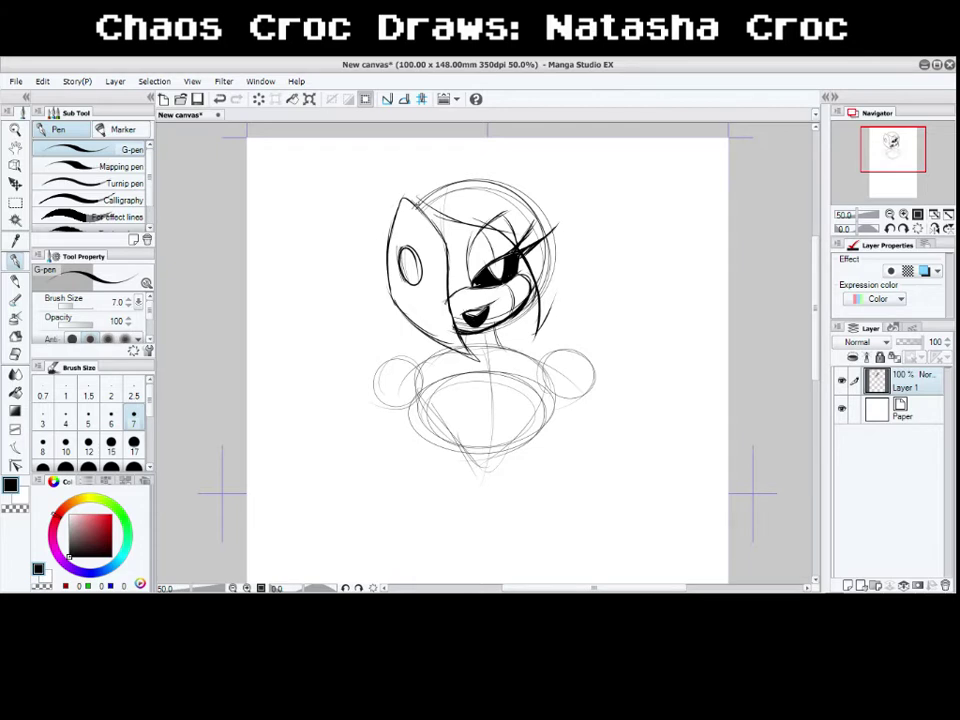
mouse_move(406, 198)
mouse_down()
mouse_move(482, 165)
mouse_move(527, 175)
mouse_move(560, 249)
mouse_move(409, 240)
mouse_up()
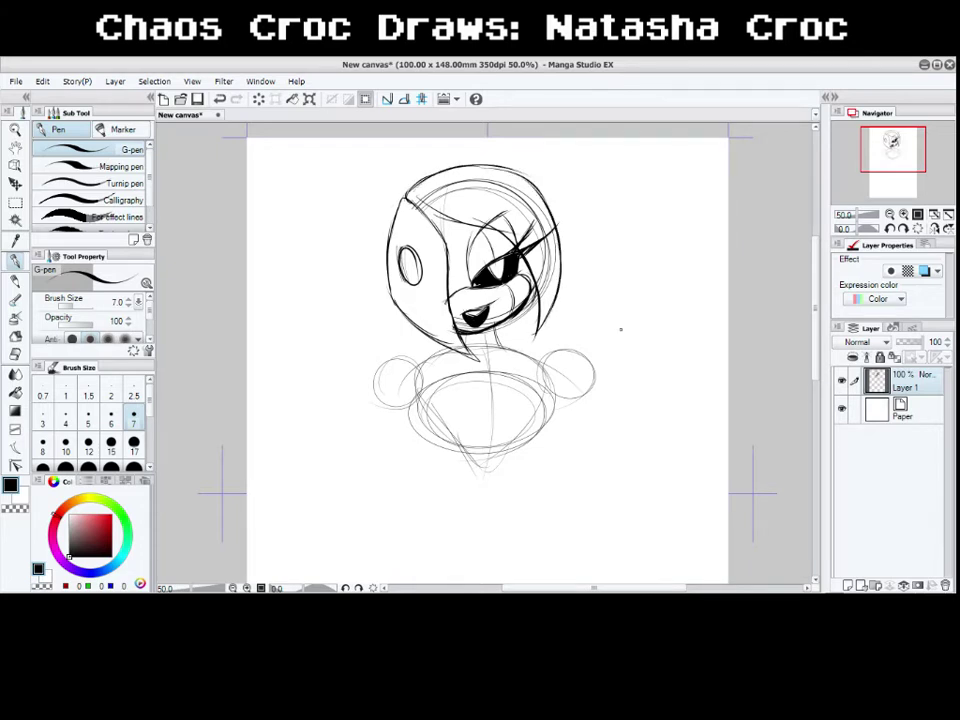
mouse_move(484, 181)
mouse_down()
mouse_move(540, 218)
mouse_move(545, 249)
mouse_up()
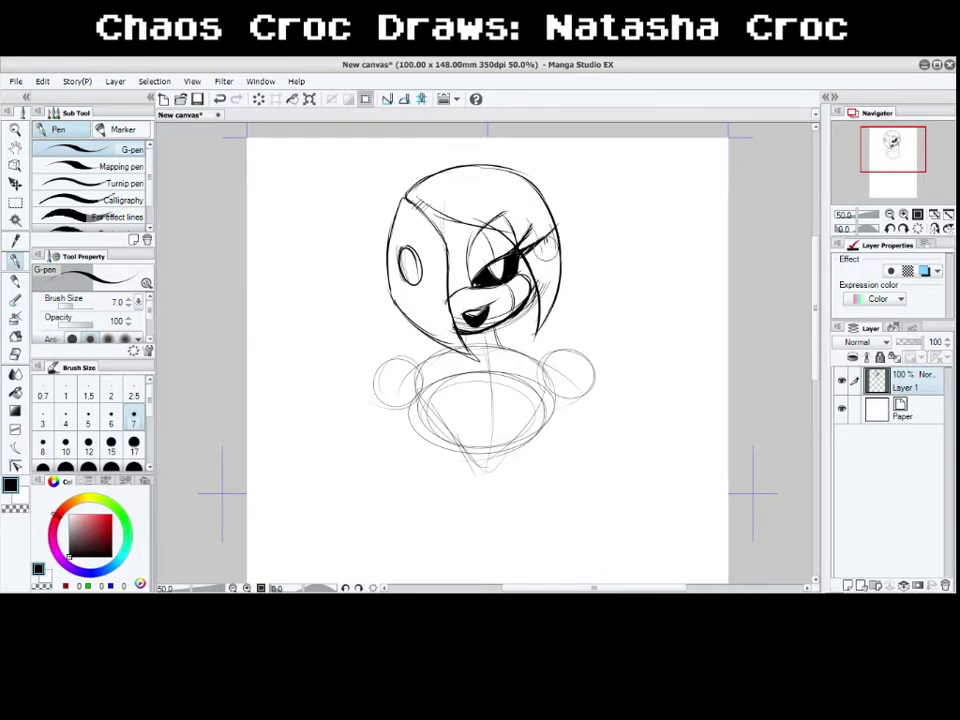
key(ctrl+z)
drag(485, 307, 460, 322)
Step: Sketch the narrow waist and the tilted, rounded pelvis below the ribcage
scroll(614, 240, down, 2)
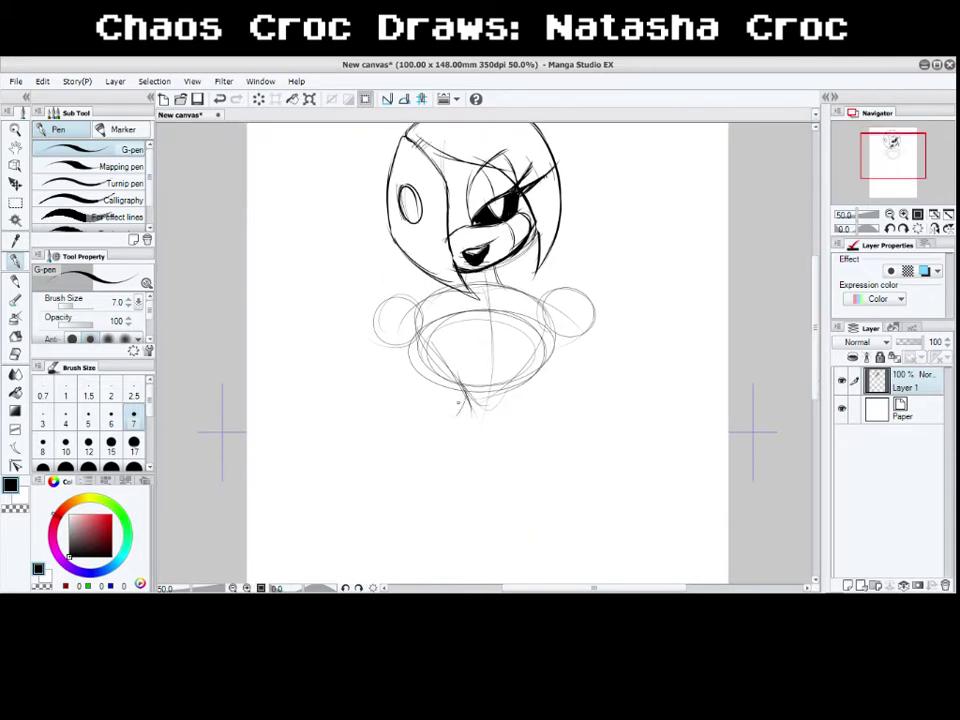
mouse_move(466, 399)
mouse_down()
mouse_move(381, 454)
mouse_move(377, 489)
mouse_move(456, 534)
mouse_move(512, 473)
mouse_up()
drag(504, 390, 515, 490)
drag(521, 443, 466, 529)
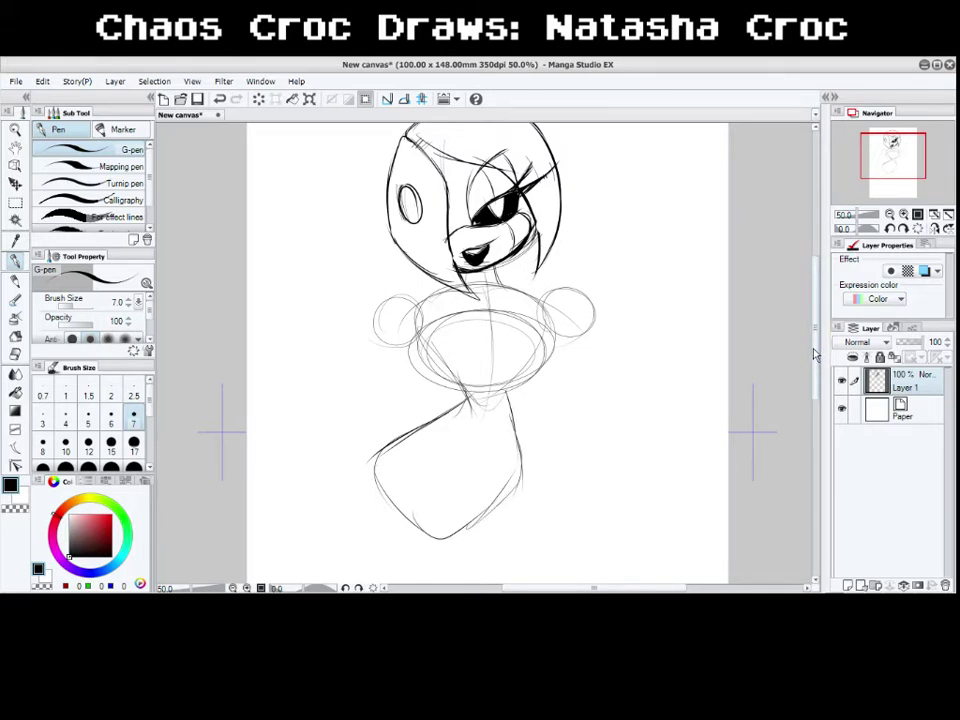
Step: Sketch both thighs as full curves running down from the hips towards the knees
drag(814, 343, 810, 388)
mouse_move(376, 318)
mouse_down()
mouse_move(332, 392)
mouse_move(322, 472)
mouse_move(395, 548)
mouse_up()
mouse_move(382, 368)
mouse_down()
mouse_move(447, 447)
mouse_move(459, 532)
mouse_up()
drag(432, 427, 446, 564)
drag(341, 433, 431, 565)
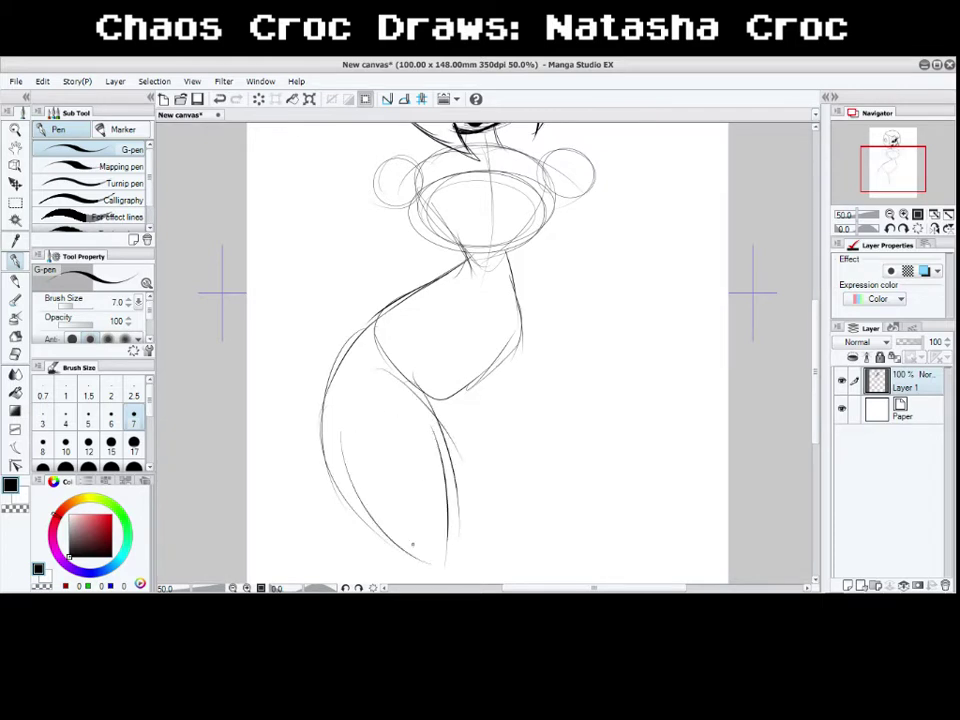
drag(362, 500, 443, 574)
mouse_move(519, 322)
mouse_down()
mouse_move(538, 368)
mouse_move(524, 475)
mouse_move(430, 559)
mouse_up()
Step: Ink the bust outline over the chest oval, with a V-shaped notch in its upper edge
drag(815, 323, 816, 296)
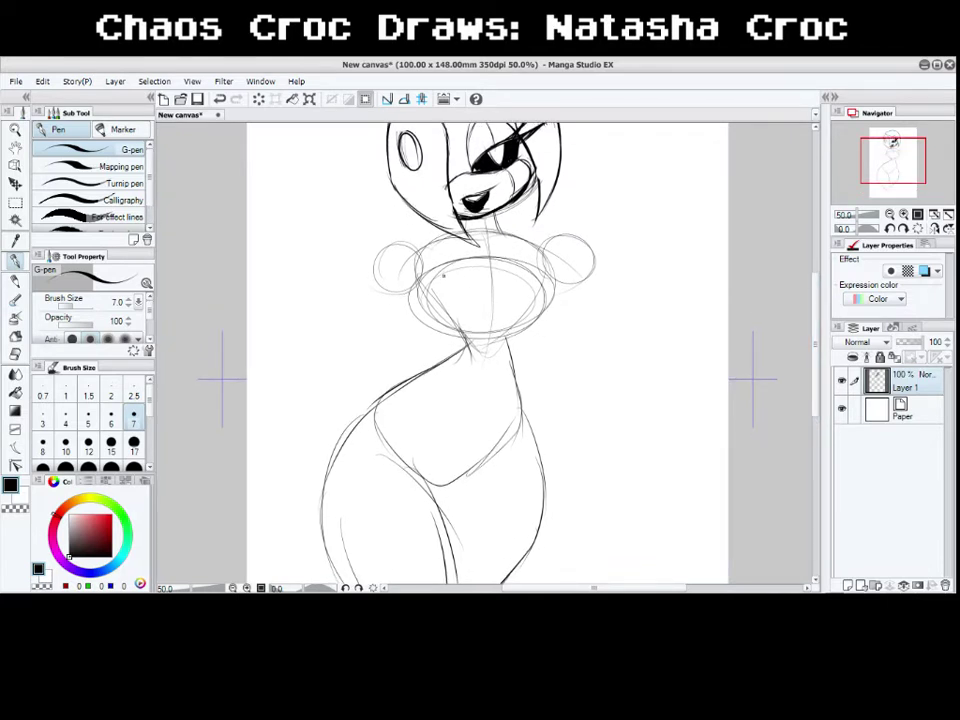
mouse_move(436, 258)
mouse_down()
mouse_move(412, 292)
mouse_move(420, 320)
mouse_move(470, 336)
mouse_up()
drag(533, 260, 490, 335)
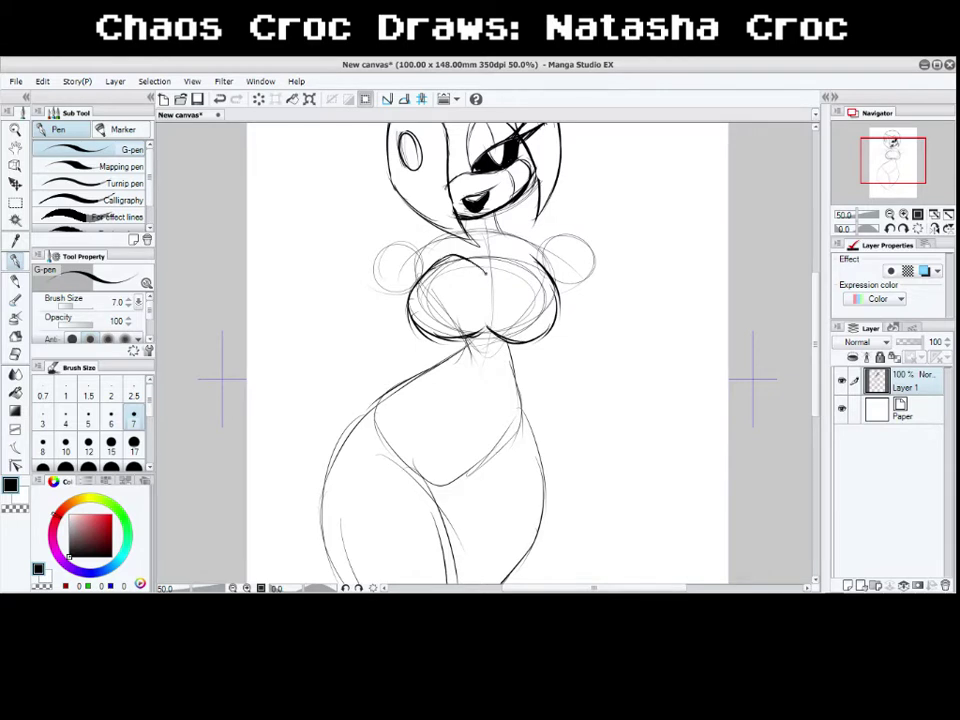
drag(487, 272, 515, 252)
Step: Draw a diamond-shaped emblem with a small oval inside at the centre of the chest
mouse_move(480, 288)
mouse_down()
mouse_move(472, 312)
mouse_move(488, 326)
mouse_move(502, 305)
mouse_up()
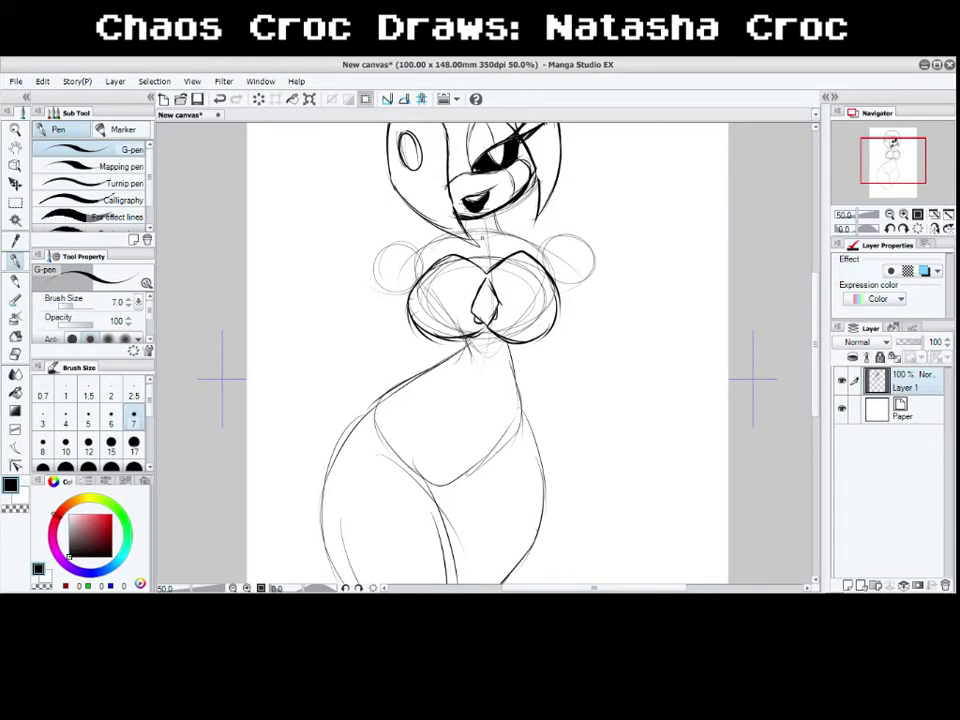
key(ctrl+z)
mouse_move(488, 277)
mouse_down()
mouse_move(475, 308)
mouse_move(487, 322)
mouse_move(489, 278)
mouse_up()
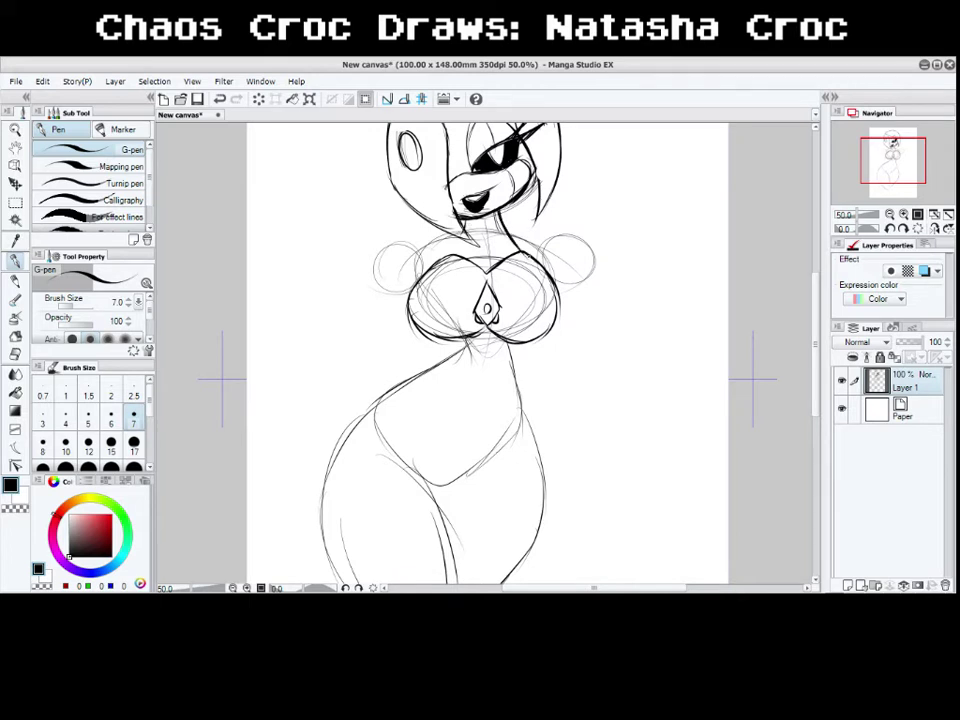
Step: Ink the shoulder straps beside the neck and fill the neck and collar area with black
mouse_move(438, 261)
mouse_down()
mouse_move(464, 230)
mouse_move(448, 255)
mouse_up()
mouse_move(508, 230)
mouse_down()
mouse_move(539, 245)
mouse_move(547, 270)
mouse_up()
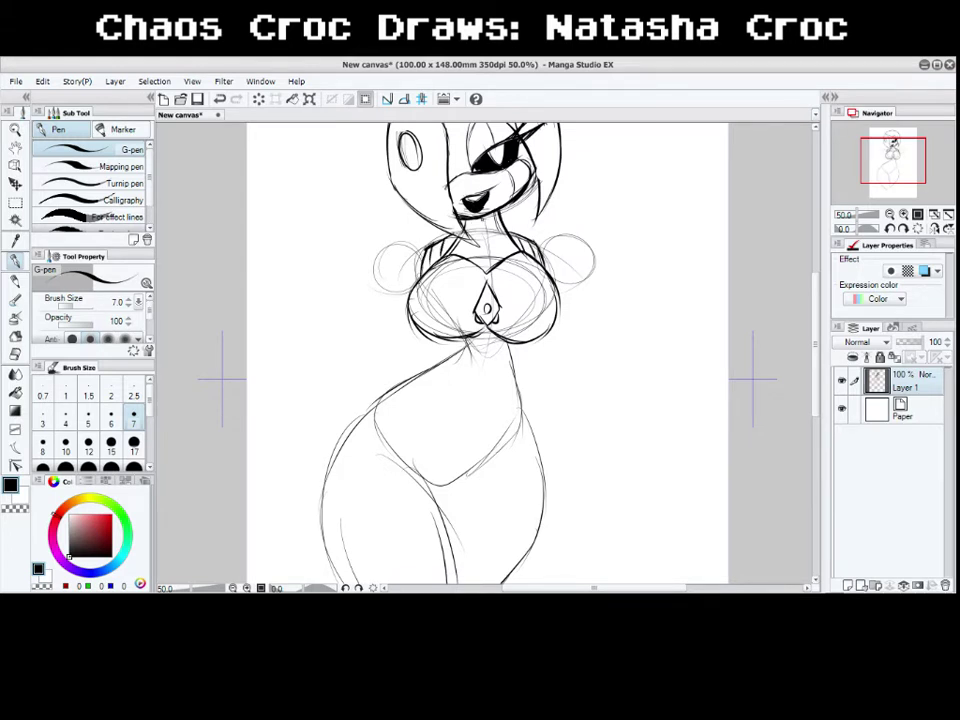
click(17, 391)
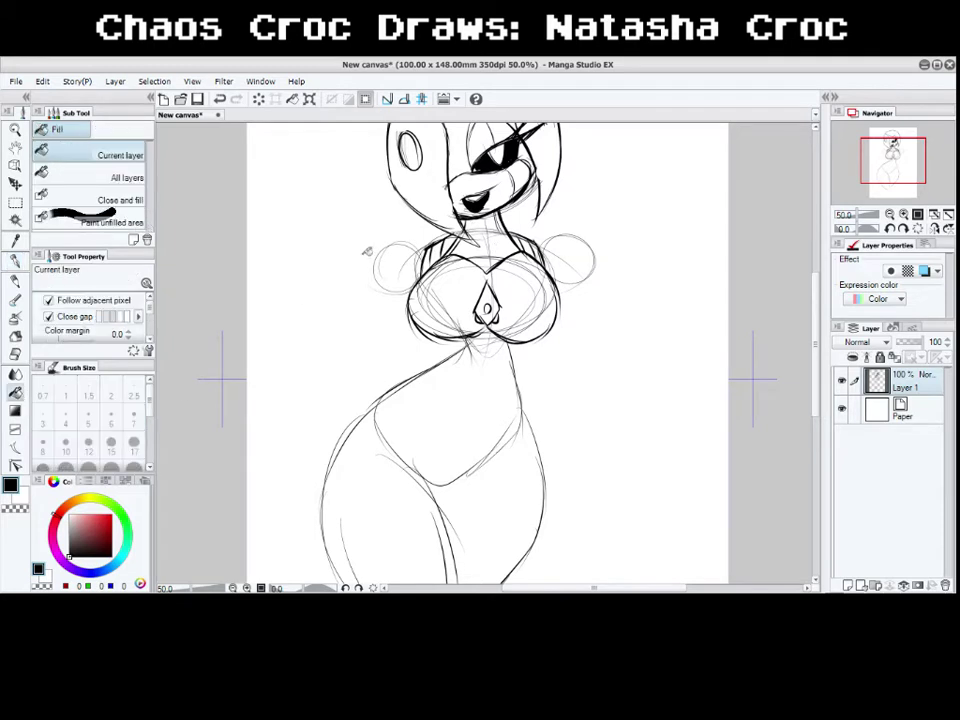
click(485, 225)
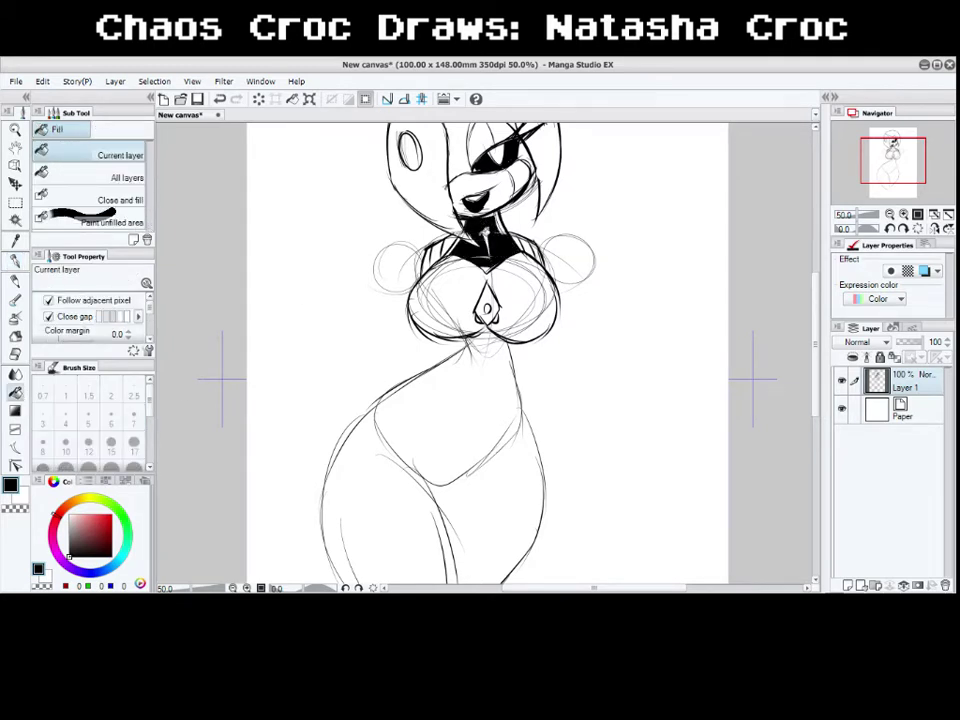
click(489, 241)
Step: Draw a thin white centre line down the black neck and erase the construction lines inside the bust
click(15, 258)
key(x)
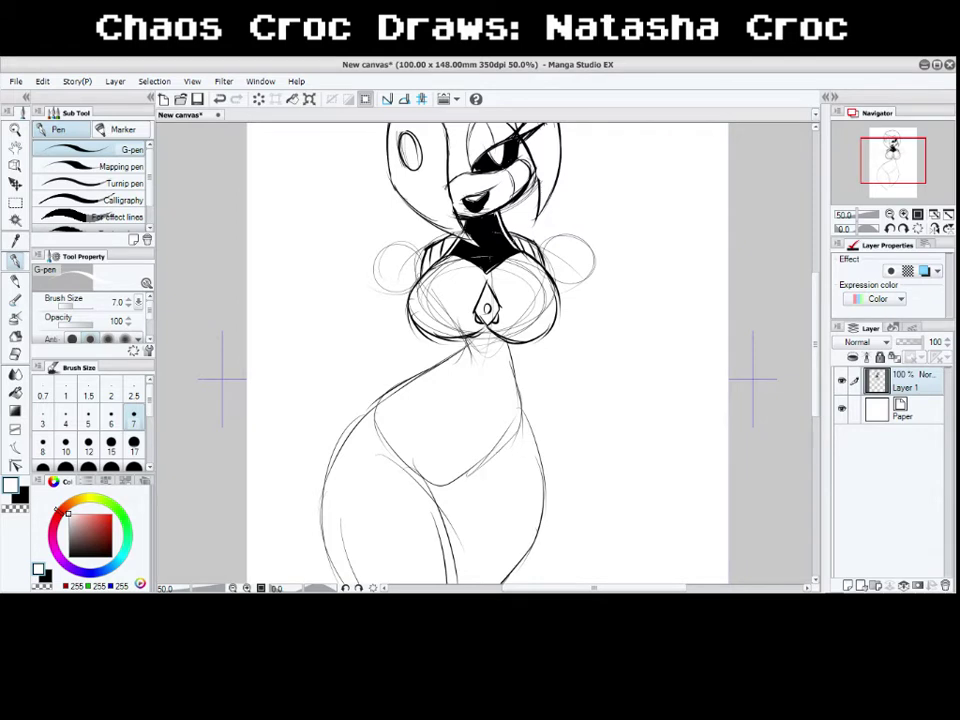
drag(486, 224, 487, 251)
key(x)
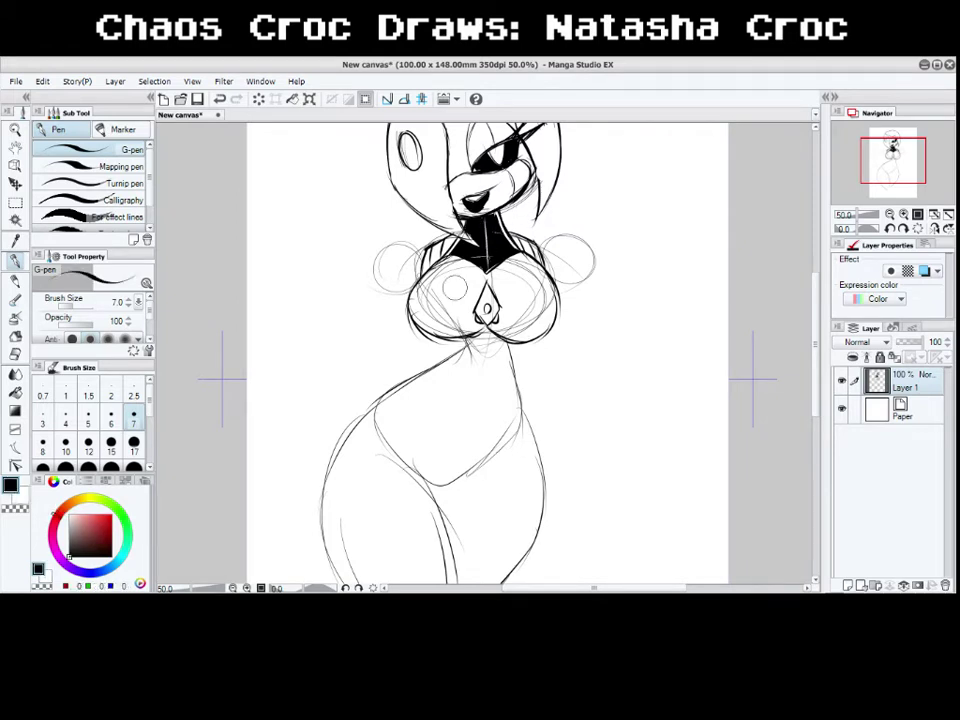
mouse_move(454, 287)
mouse_down()
mouse_move(448, 317)
mouse_move(429, 313)
mouse_move(451, 301)
mouse_up()
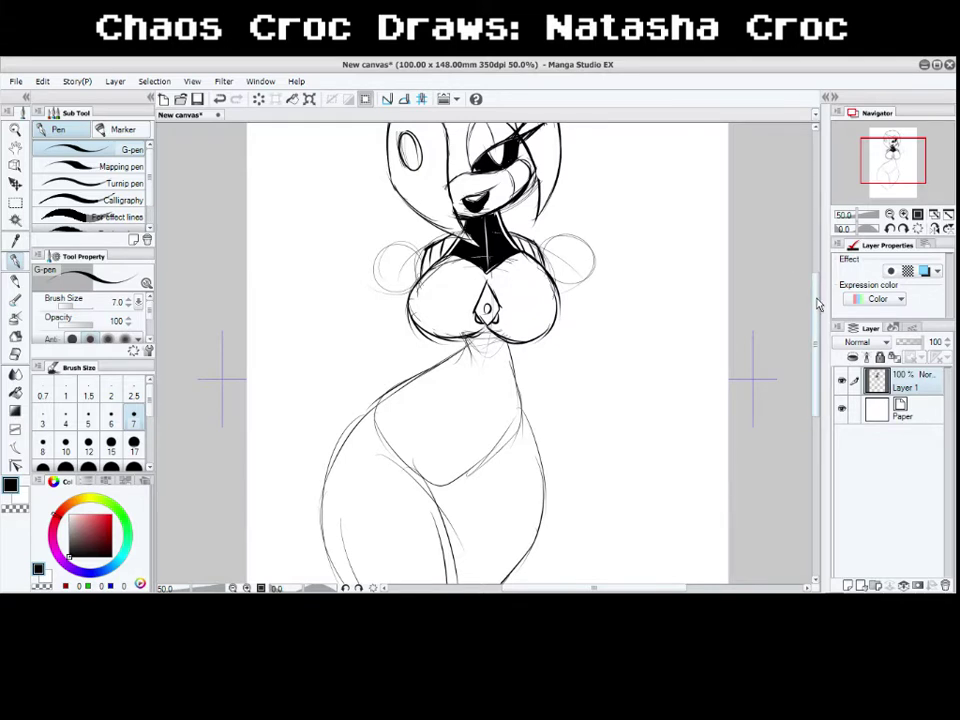
Step: Draw small tabs under the bust and ink a wide V-shaped belt across the hips
scroll(679, 312, down, 1)
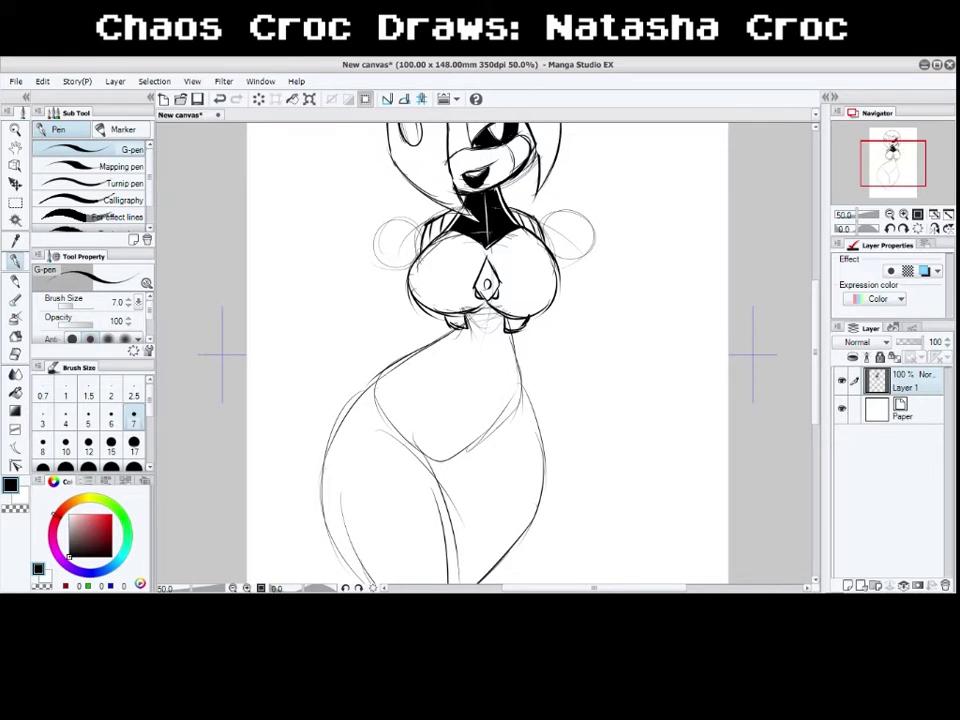
mouse_move(403, 365)
mouse_down()
mouse_move(450, 426)
mouse_move(520, 366)
mouse_move(376, 387)
mouse_move(420, 448)
mouse_up()
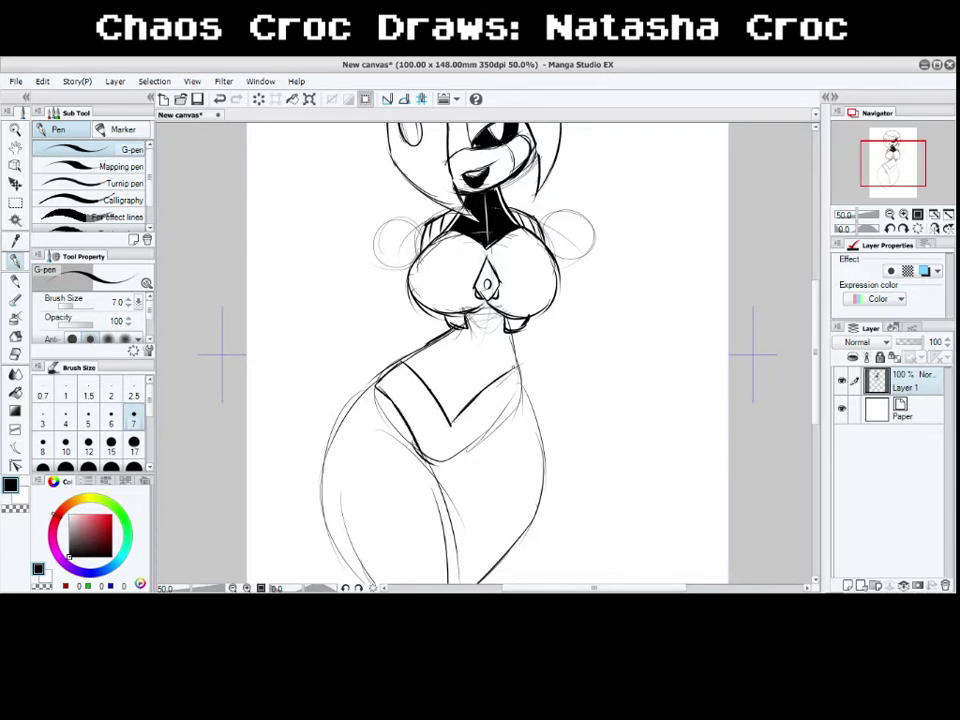
mouse_move(515, 368)
mouse_down()
mouse_move(526, 402)
mouse_move(472, 449)
mouse_move(459, 458)
mouse_move(414, 453)
mouse_up()
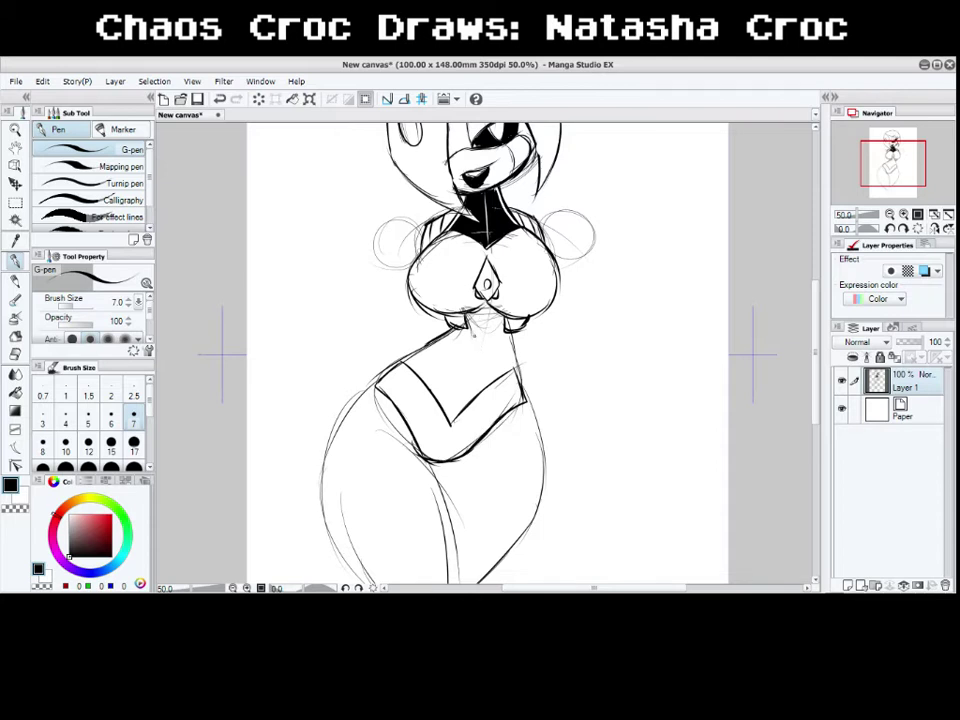
Step: Draw a tapering segmented strip down the abdomen and fill the waist on both sides of it with black
drag(465, 339, 445, 408)
mouse_move(503, 328)
mouse_down()
mouse_move(468, 403)
mouse_move(466, 381)
mouse_move(496, 345)
mouse_move(499, 322)
mouse_up()
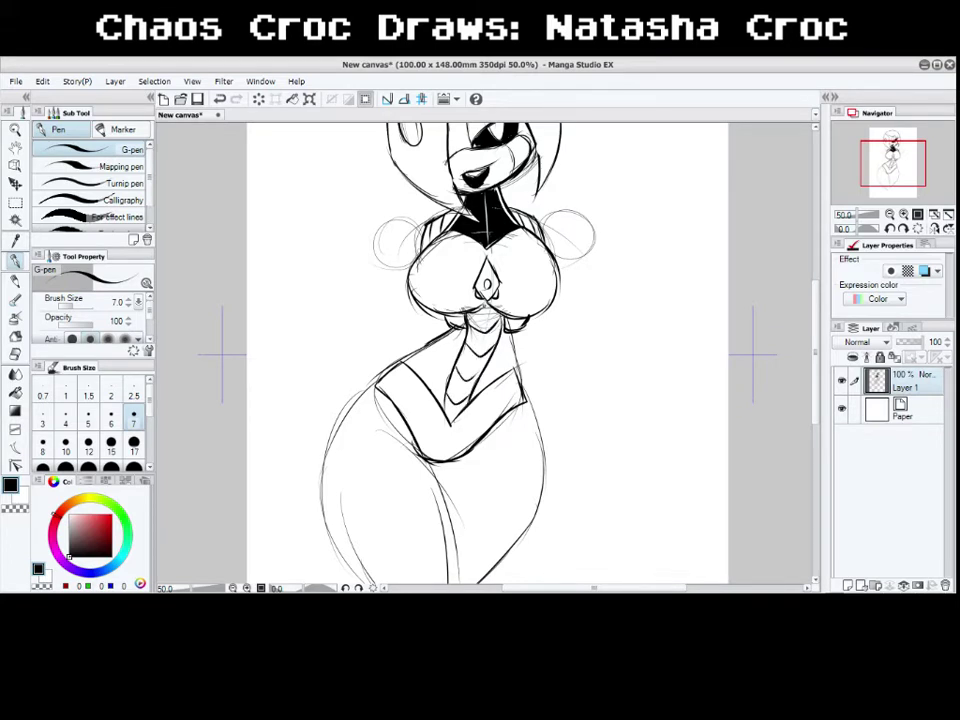
click(15, 393)
click(441, 363)
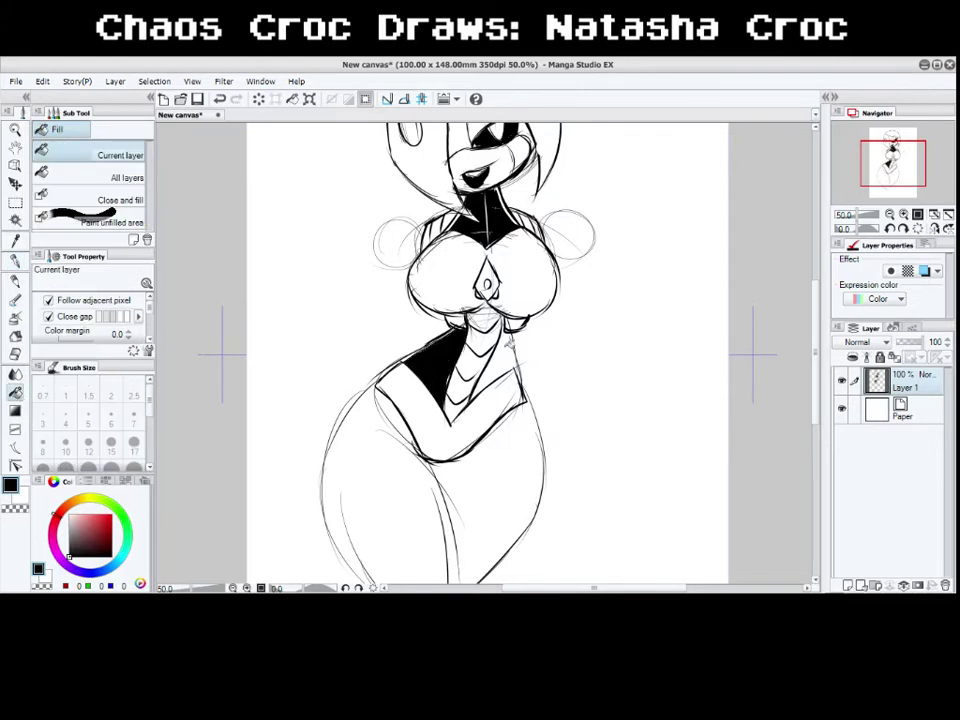
click(507, 347)
key(p)
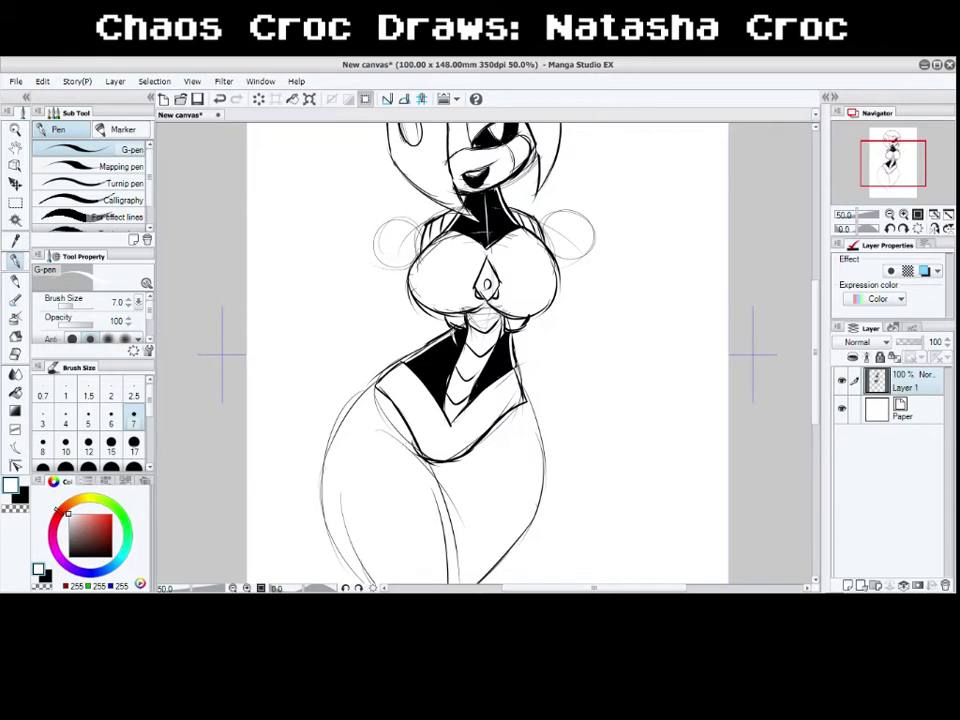
key(x)
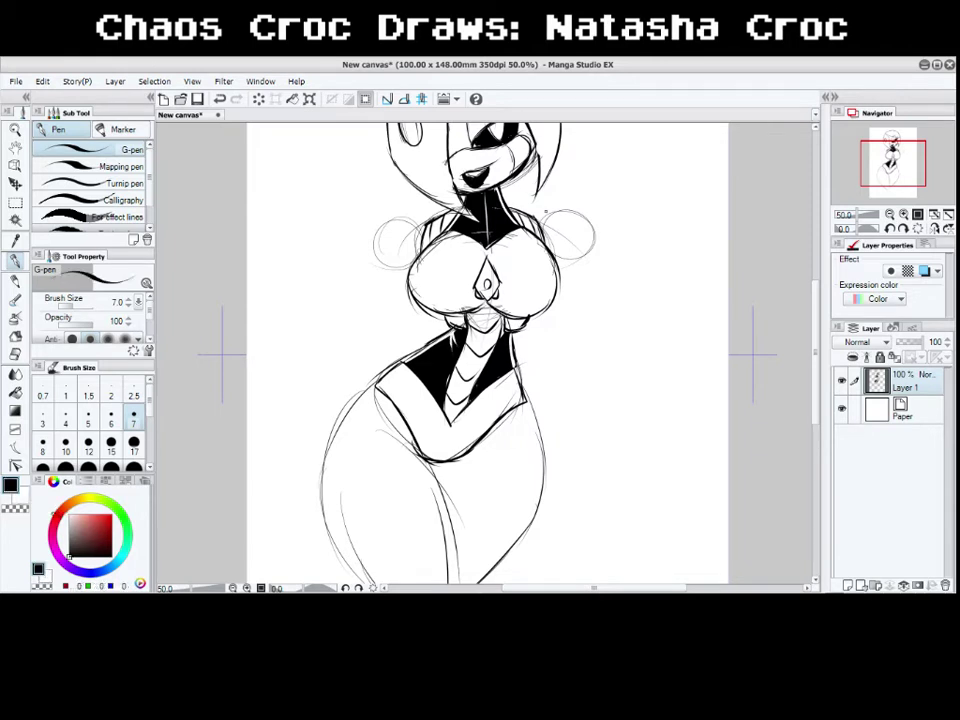
Step: Ink the outline of the near thigh and draw an oval at its outer side with a curved seam sweeping to the inner thigh
drag(814, 328, 819, 336)
scroll(820, 342, down, 5)
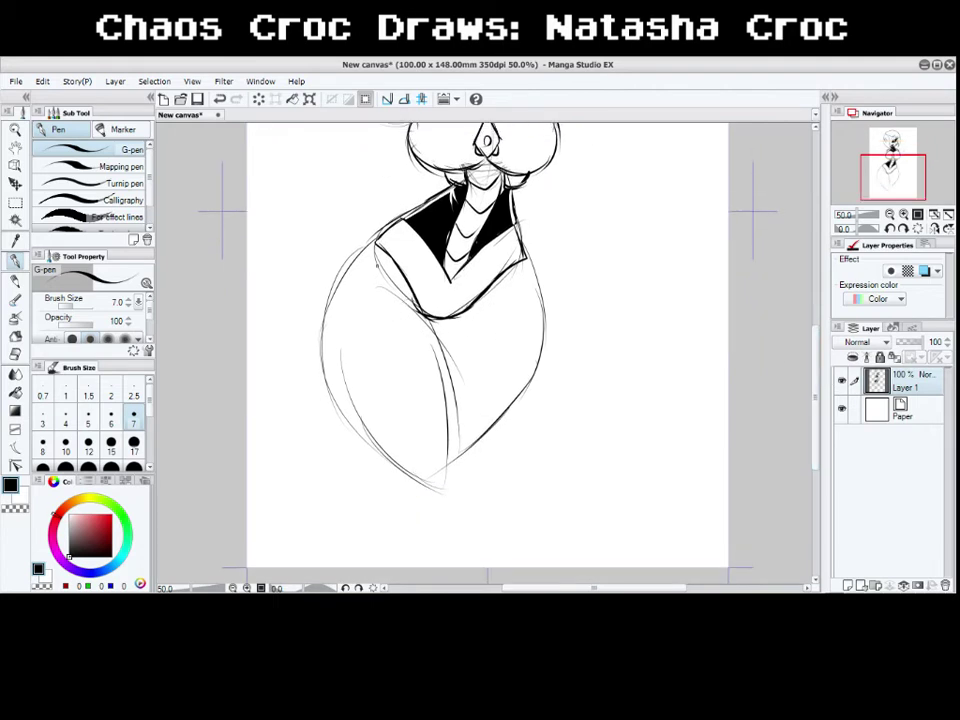
drag(377, 248, 444, 348)
mouse_move(422, 315)
mouse_down()
mouse_move(452, 418)
mouse_move(448, 494)
mouse_up()
drag(450, 437, 442, 495)
mouse_move(376, 240)
mouse_down()
mouse_move(326, 318)
mouse_move(342, 383)
mouse_move(351, 347)
mouse_up()
mouse_move(326, 357)
mouse_down()
mouse_move(328, 338)
mouse_move(371, 358)
mouse_move(440, 466)
mouse_up()
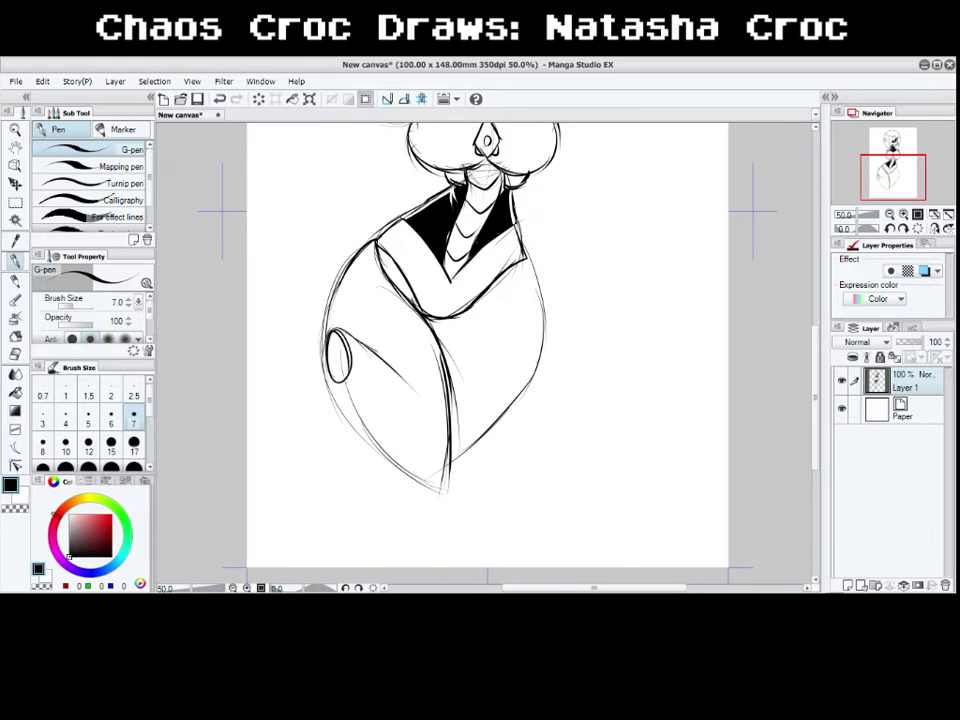
drag(328, 400, 408, 480)
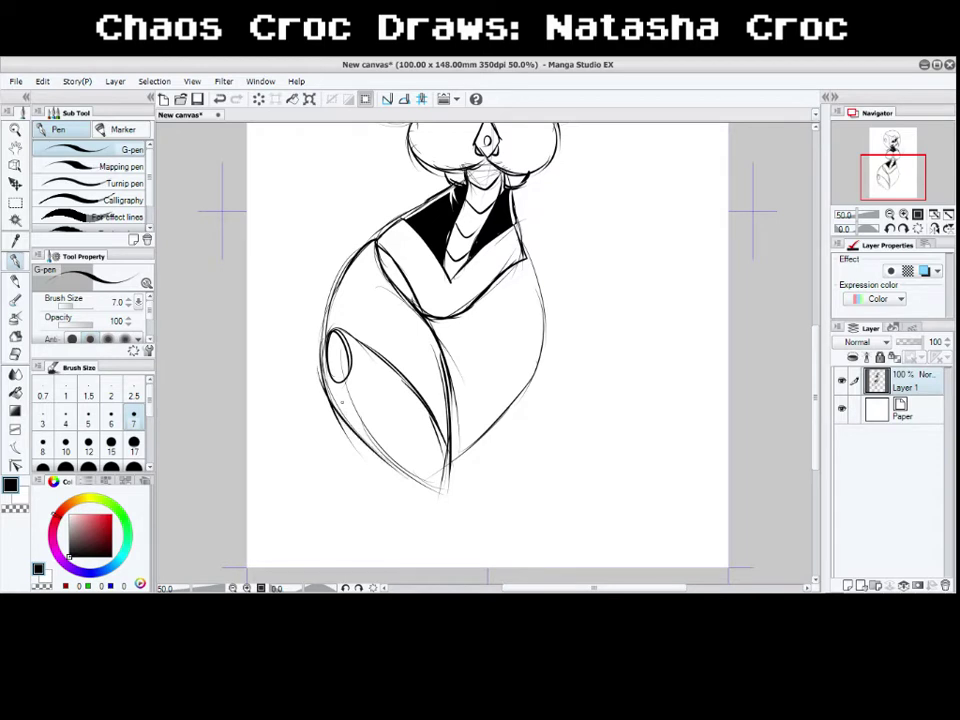
Step: Ink the far thigh's outline with a matching curved seam and a partly hidden oval bulge on its outer edge
mouse_move(458, 388)
mouse_down()
mouse_move(545, 352)
mouse_move(533, 381)
mouse_move(470, 445)
mouse_up()
drag(460, 310, 441, 367)
mouse_move(444, 335)
mouse_down()
mouse_move(530, 257)
mouse_move(546, 342)
mouse_up()
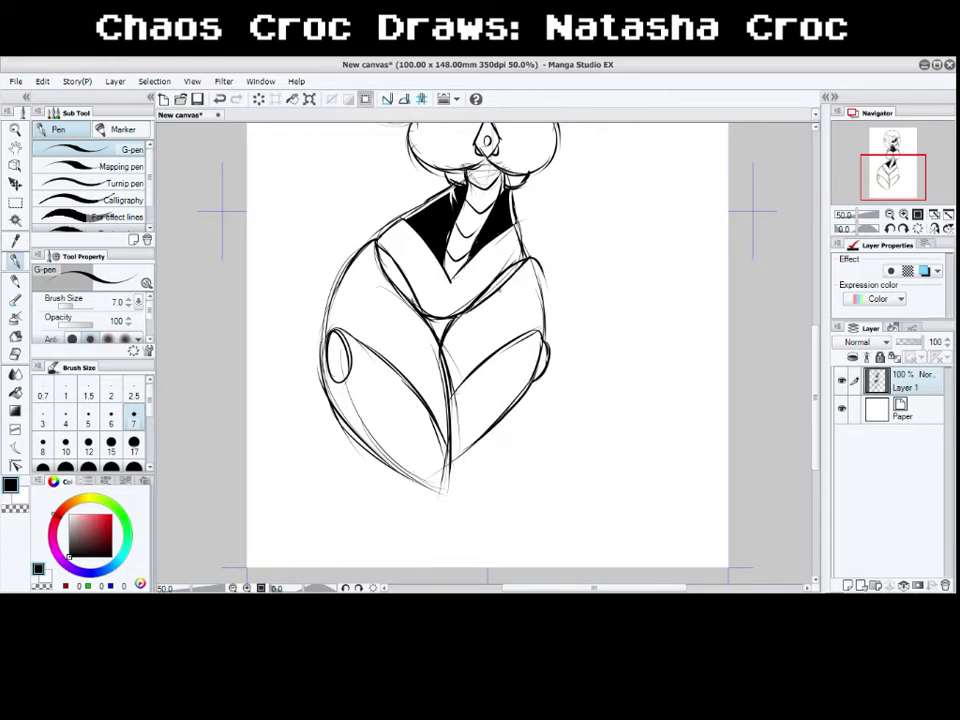
drag(537, 268, 545, 339)
Step: Fill the upper part of both thighs with black and draw a small angular buckle at the belt's lowest point
click(16, 393)
click(372, 300)
click(486, 330)
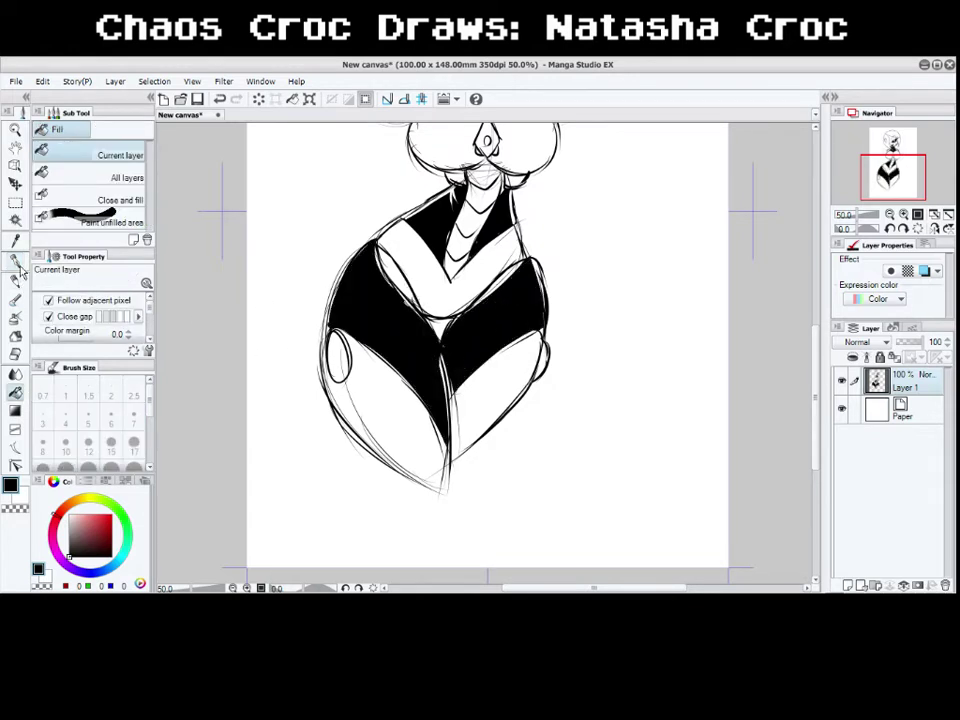
click(15, 259)
key(x)
key(x)
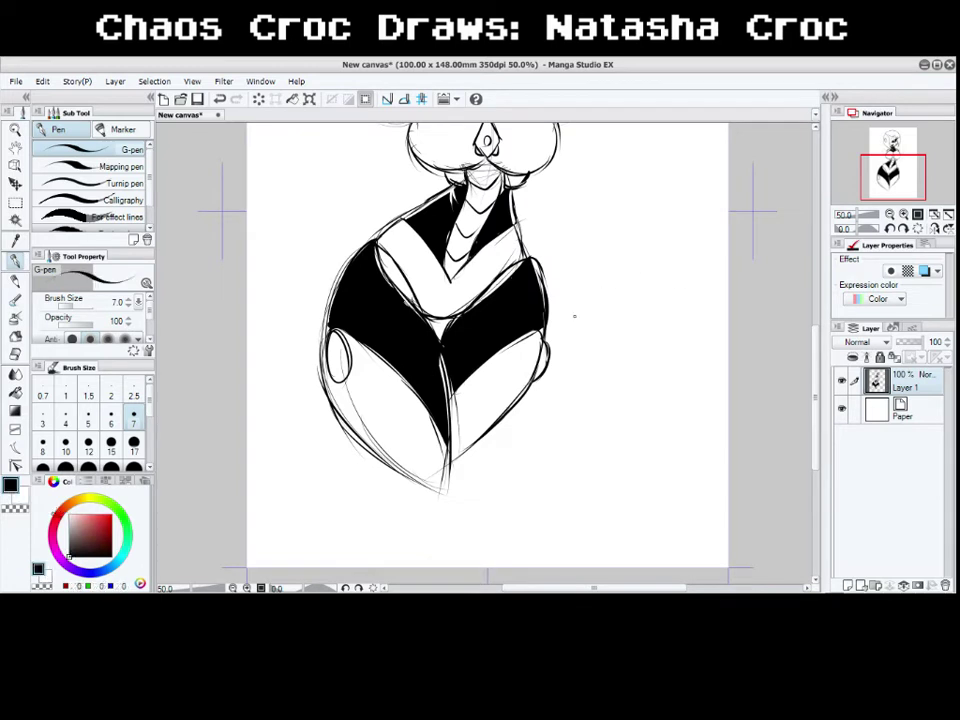
drag(428, 304, 462, 299)
Step: Hatch the hair across the head and beside the face with parallel diagonal strokes, and touch up the slit pupil
drag(820, 335, 820, 264)
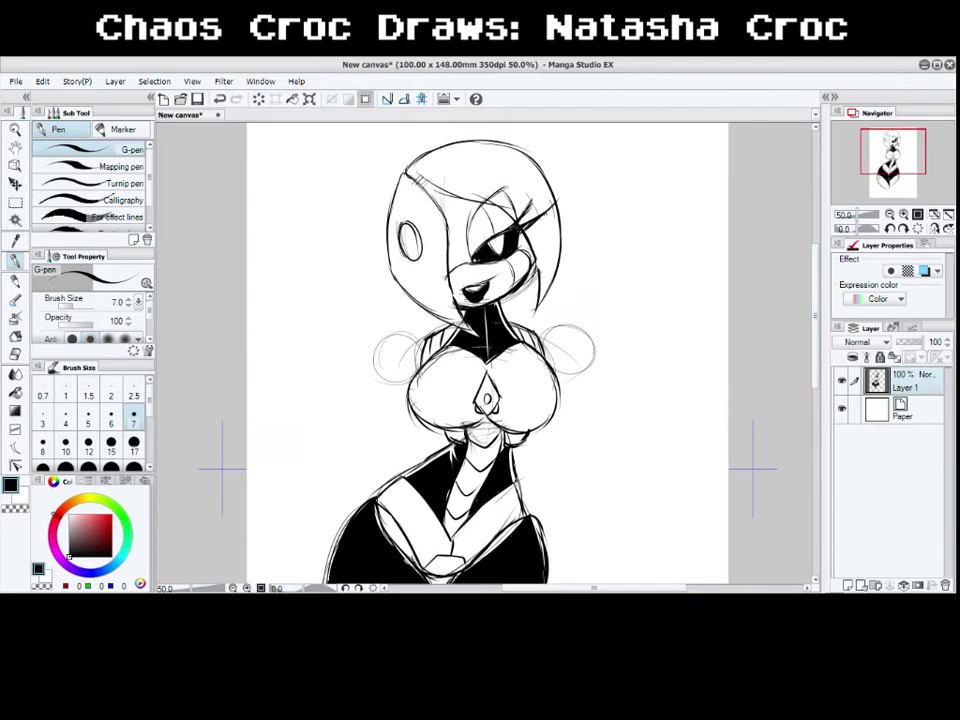
mouse_move(407, 174)
mouse_down()
mouse_move(494, 207)
mouse_move(440, 182)
mouse_up()
drag(427, 161, 459, 195)
drag(429, 158, 478, 200)
drag(445, 150, 490, 196)
drag(460, 147, 495, 200)
drag(468, 142, 497, 192)
drag(536, 256, 546, 279)
drag(521, 232, 532, 253)
drag(488, 165, 504, 195)
drag(525, 231, 537, 256)
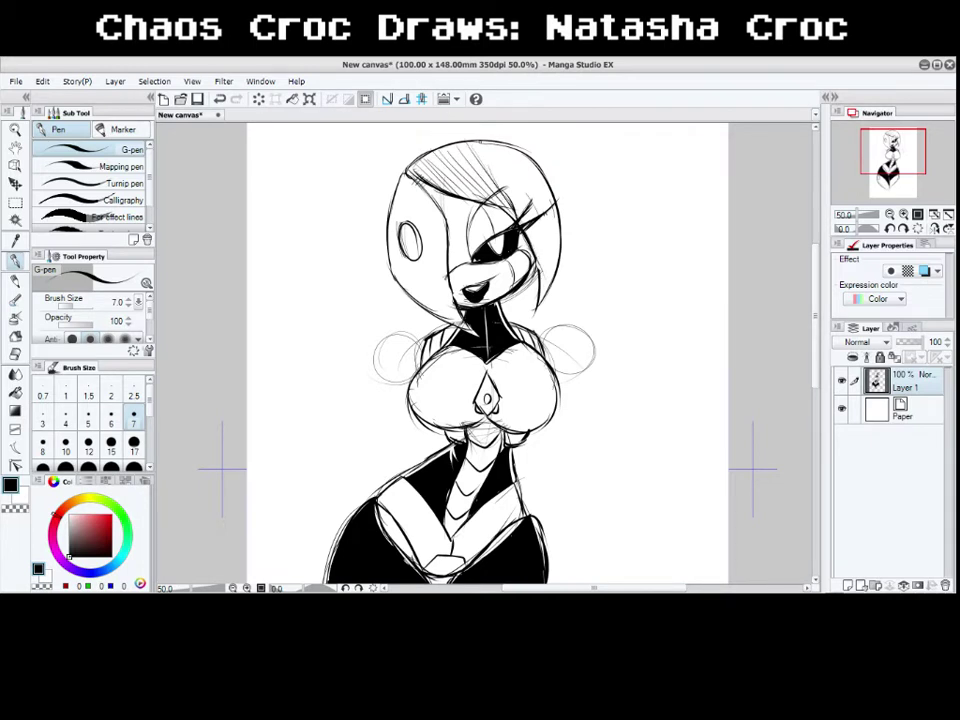
drag(478, 142, 524, 222)
drag(488, 147, 551, 255)
drag(496, 148, 553, 246)
drag(508, 147, 555, 239)
drag(517, 157, 559, 224)
drag(533, 246, 546, 275)
drag(527, 226, 553, 264)
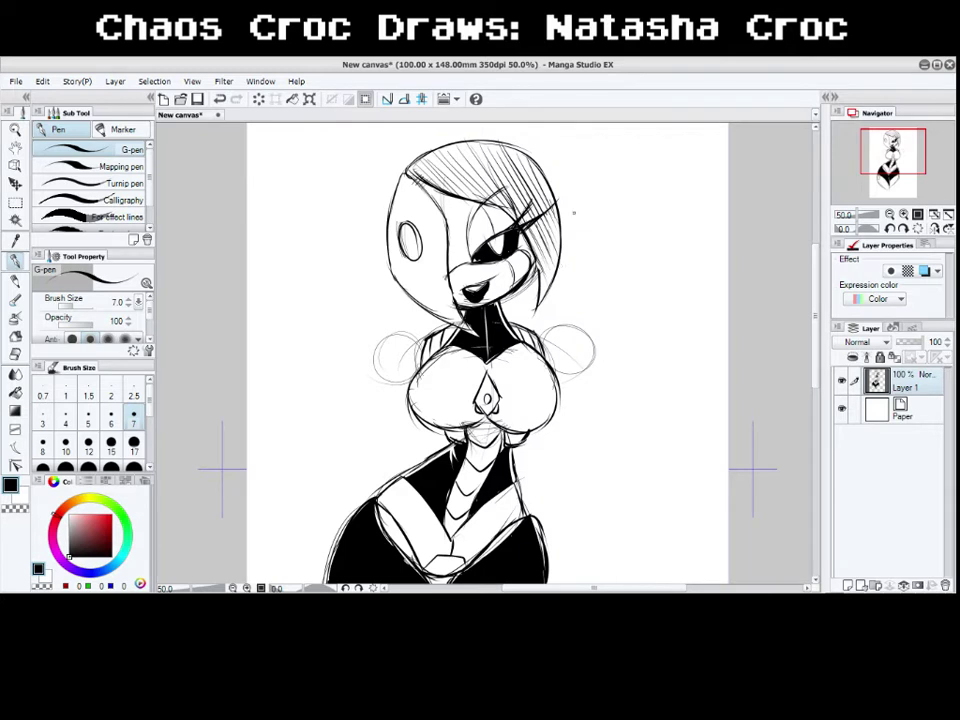
drag(495, 234, 499, 251)
Step: Thicken the bust outline, darken the details of the chest emblem and add a thin contour curve across each side
drag(816, 303, 816, 327)
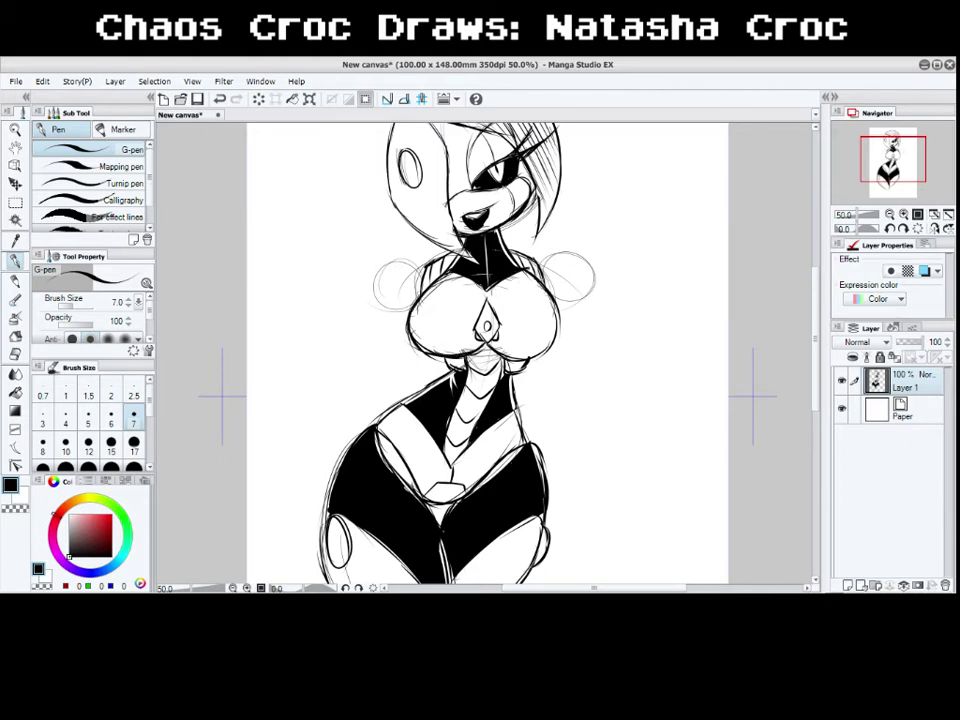
mouse_move(542, 279)
mouse_down()
mouse_move(562, 334)
mouse_move(556, 350)
mouse_up()
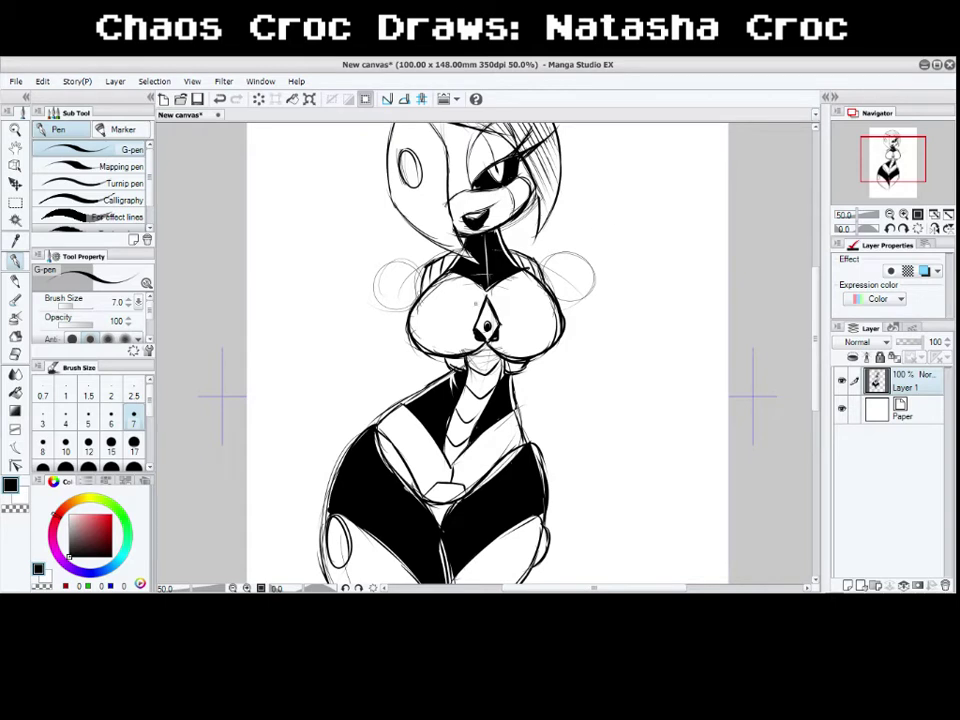
drag(416, 326, 553, 322)
Step: Shade the lower edge of the hip belt on both sides with short hatching strokes
drag(815, 289, 815, 292)
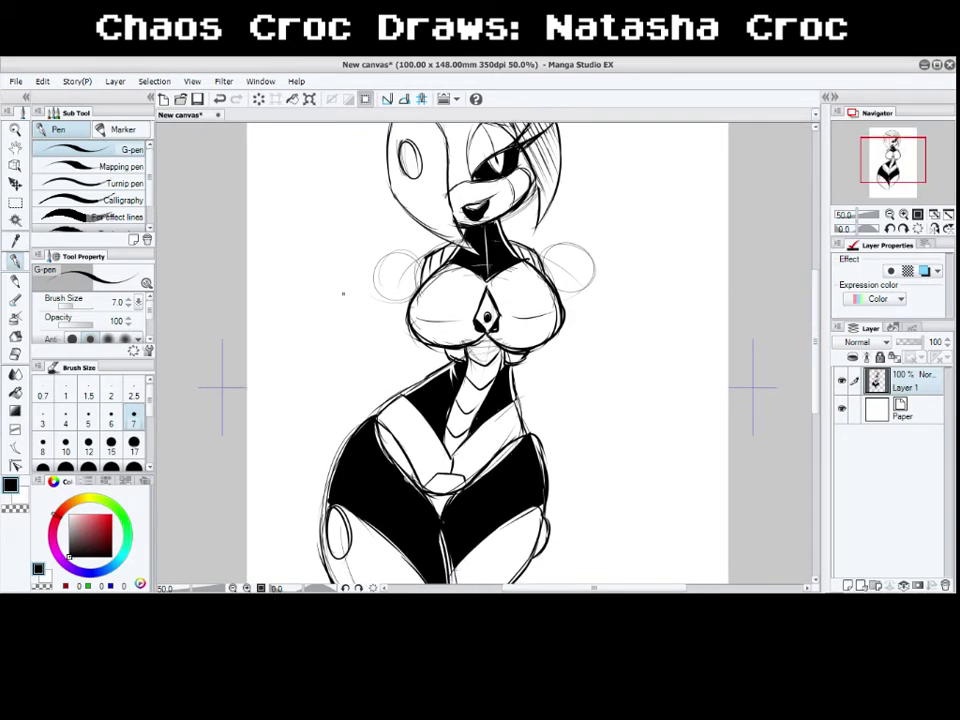
drag(382, 430, 395, 459)
drag(382, 429, 403, 468)
drag(382, 427, 410, 476)
drag(395, 439, 411, 482)
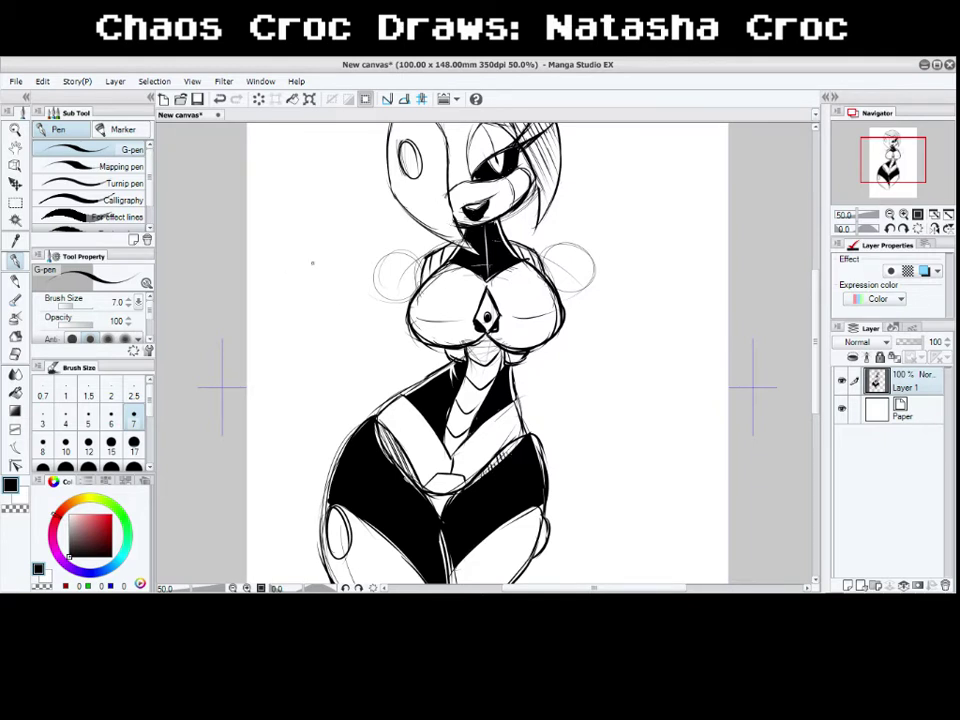
Step: Rough in the bent arm resting on the hip, with the upper arm angled outward and the forearm coming back in
mouse_move(403, 258)
mouse_down()
mouse_move(312, 333)
mouse_move(355, 336)
mouse_move(411, 319)
mouse_up()
drag(363, 325, 378, 398)
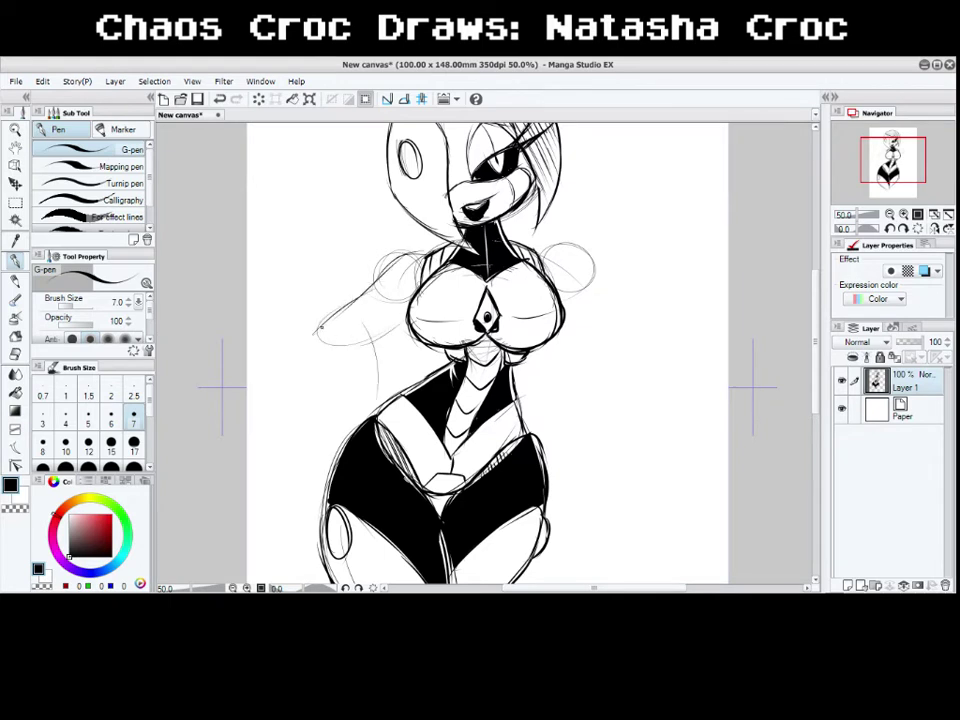
drag(317, 333, 353, 424)
drag(325, 364, 354, 427)
Step: Draw the raised hand with a rounded palm and pointed fingers, and add the tapered forearm beneath it
drag(610, 253, 662, 237)
mouse_move(645, 221)
mouse_down()
mouse_move(658, 276)
mouse_move(673, 263)
mouse_move(612, 273)
mouse_up()
drag(667, 274, 636, 279)
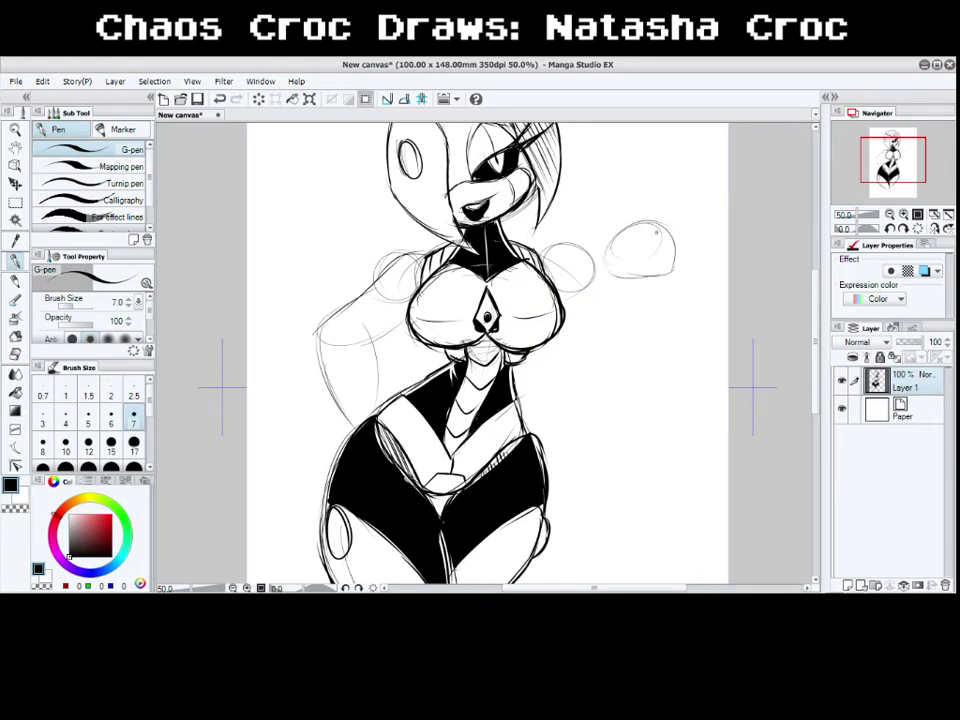
mouse_move(656, 232)
mouse_down()
mouse_move(655, 243)
mouse_move(682, 219)
mouse_move(680, 183)
mouse_move(654, 213)
mouse_move(691, 197)
mouse_move(688, 224)
mouse_up()
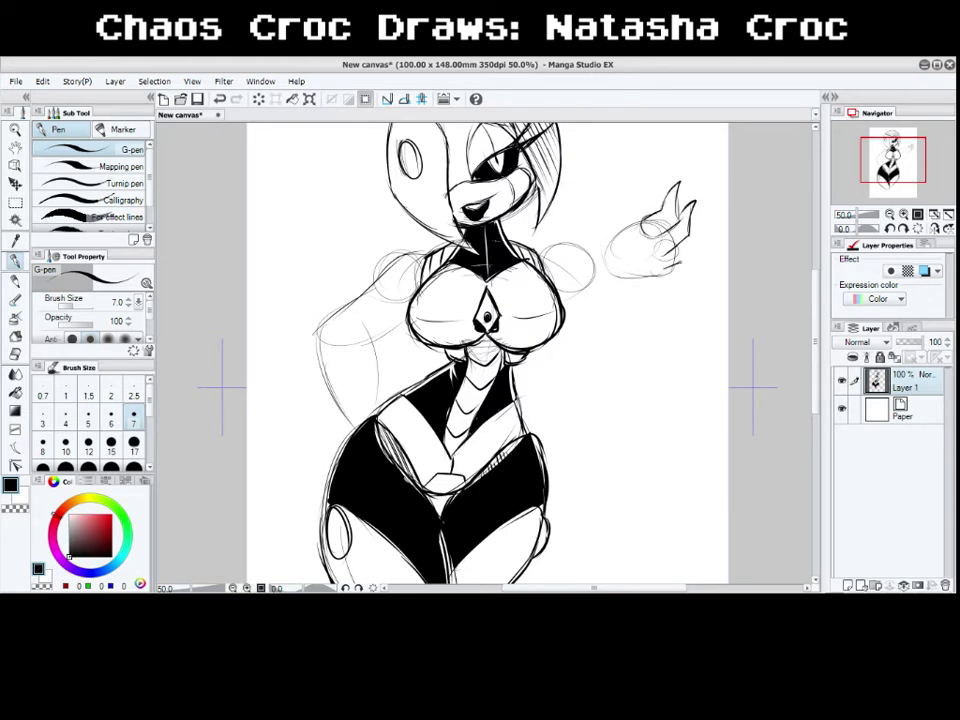
mouse_move(663, 268)
mouse_down()
mouse_move(725, 272)
mouse_move(695, 253)
mouse_move(671, 252)
mouse_move(667, 268)
mouse_move(686, 258)
mouse_move(642, 226)
mouse_move(574, 344)
mouse_up()
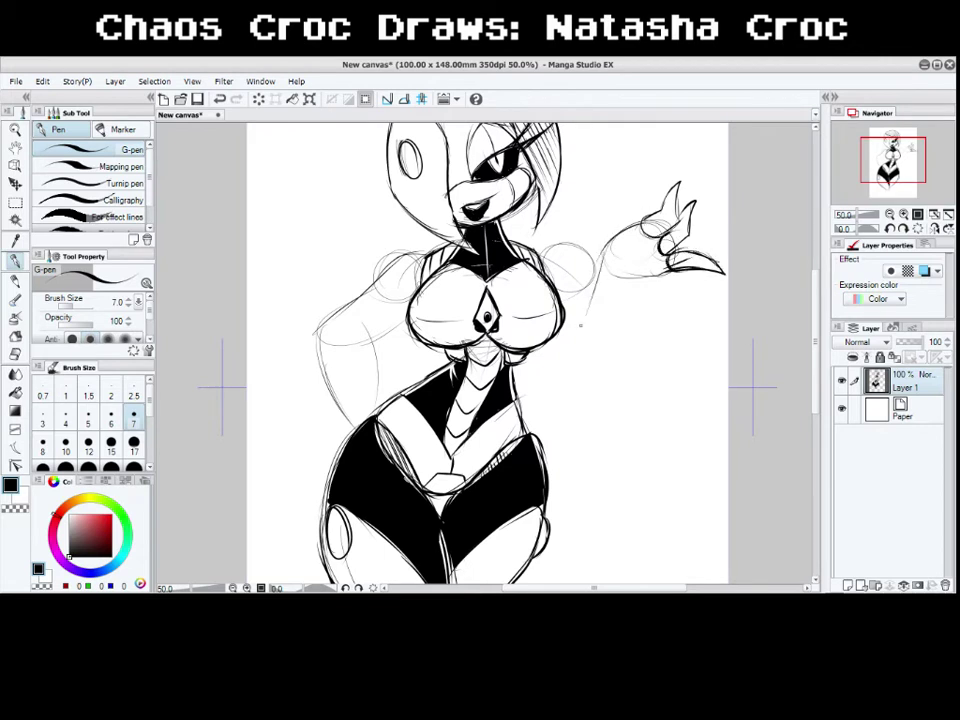
mouse_move(633, 285)
mouse_down()
mouse_move(635, 346)
mouse_move(602, 384)
mouse_move(574, 366)
mouse_move(571, 344)
mouse_move(600, 268)
mouse_move(644, 276)
mouse_move(668, 267)
mouse_up()
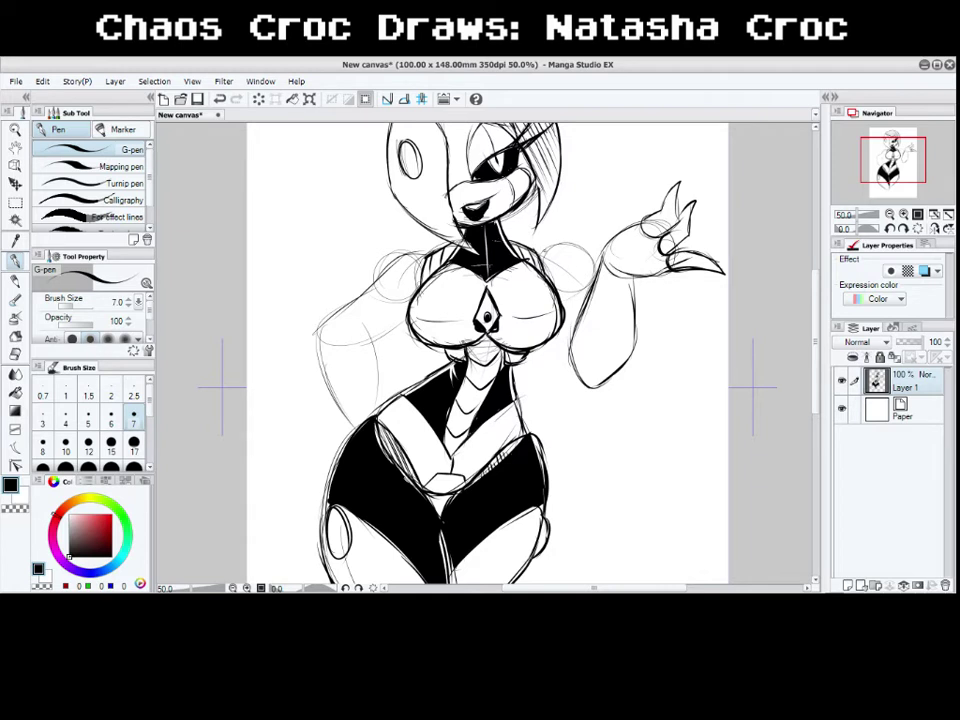
Step: Ink the raised arm's round shoulder with a small oval on it and draw the short upper arm down to the elbow
mouse_move(540, 252)
mouse_down()
mouse_move(572, 243)
mouse_move(596, 268)
mouse_up()
drag(561, 316, 573, 347)
drag(557, 291, 586, 298)
mouse_move(584, 247)
mouse_down()
mouse_move(575, 256)
mouse_move(594, 273)
mouse_move(579, 267)
mouse_up()
drag(558, 309, 572, 344)
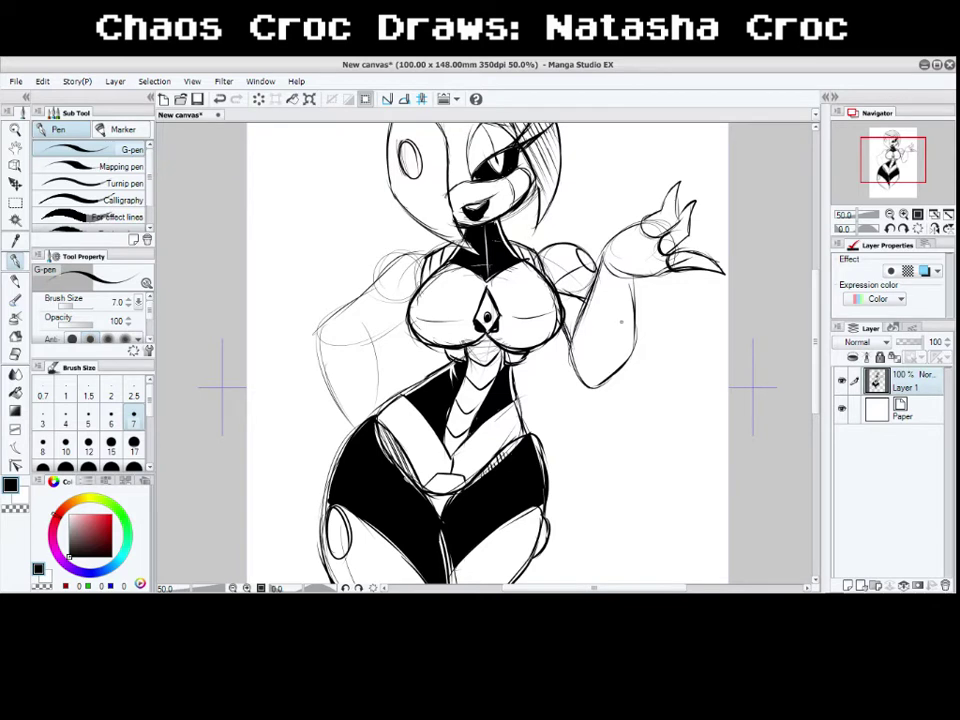
Step: Ink the back of the raised hand, then fill its palm area and the raised upper arm with black
mouse_move(603, 251)
mouse_down()
mouse_move(625, 271)
mouse_move(668, 269)
mouse_move(647, 225)
mouse_up()
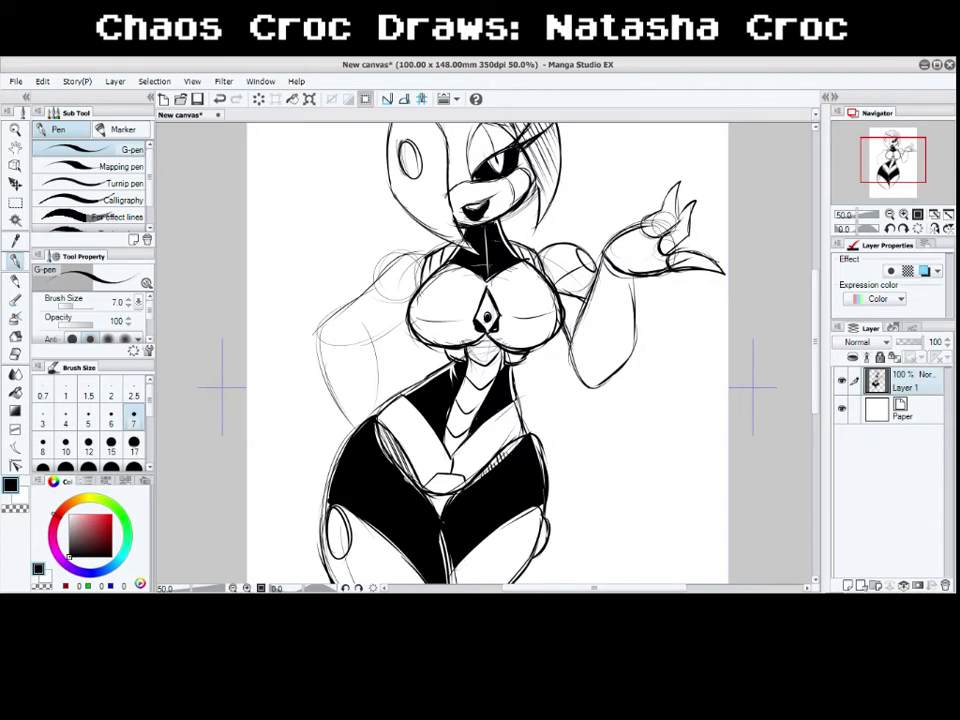
mouse_move(662, 238)
mouse_down()
mouse_move(684, 231)
mouse_move(672, 251)
mouse_up()
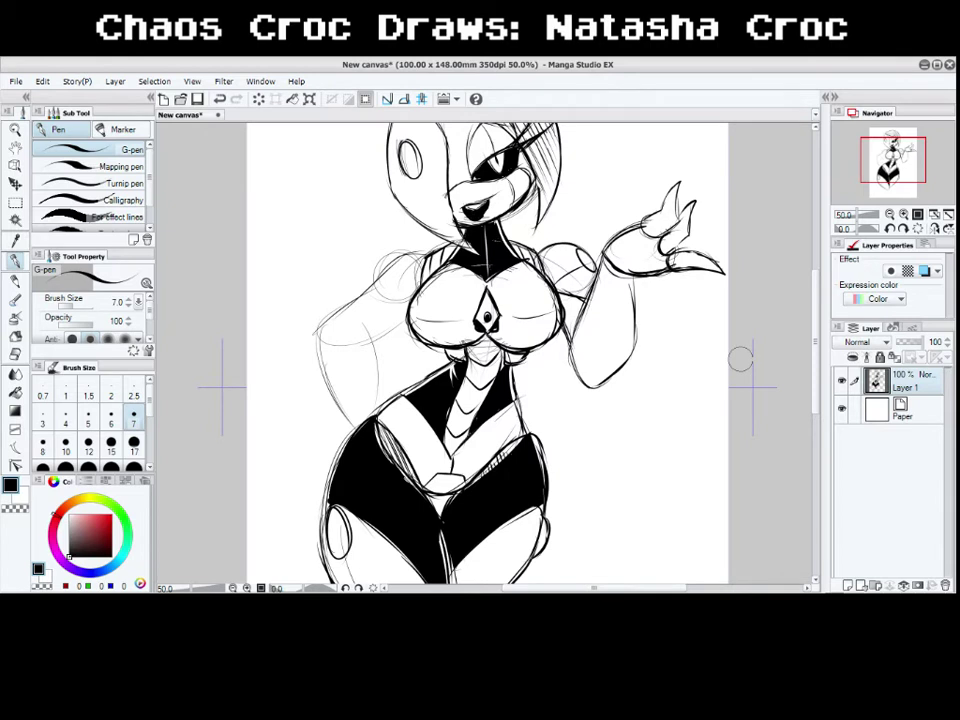
key(g)
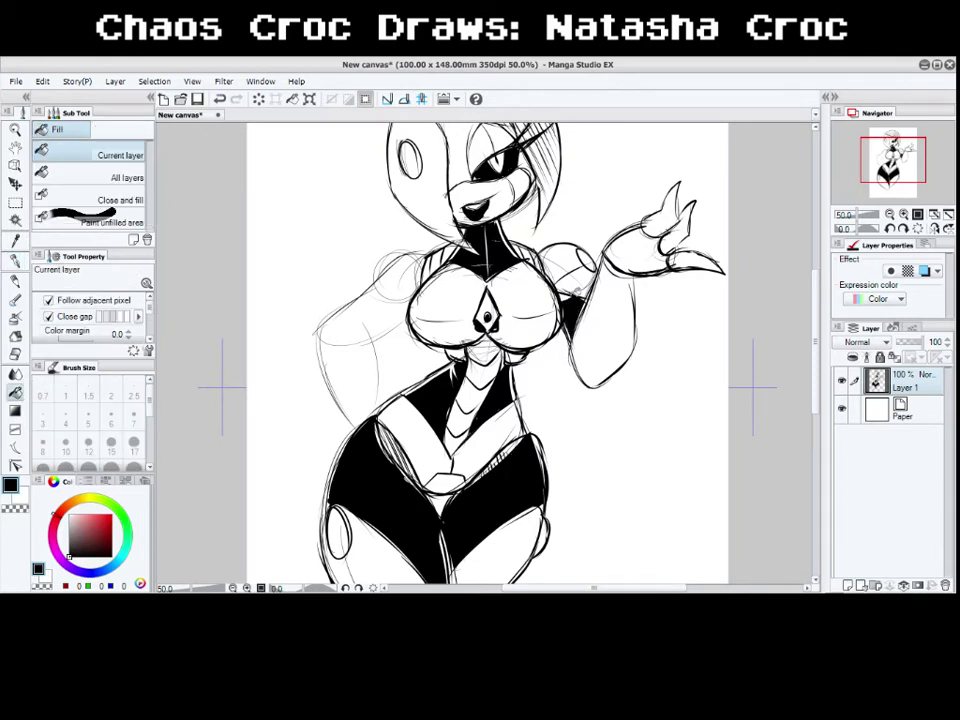
click(630, 252)
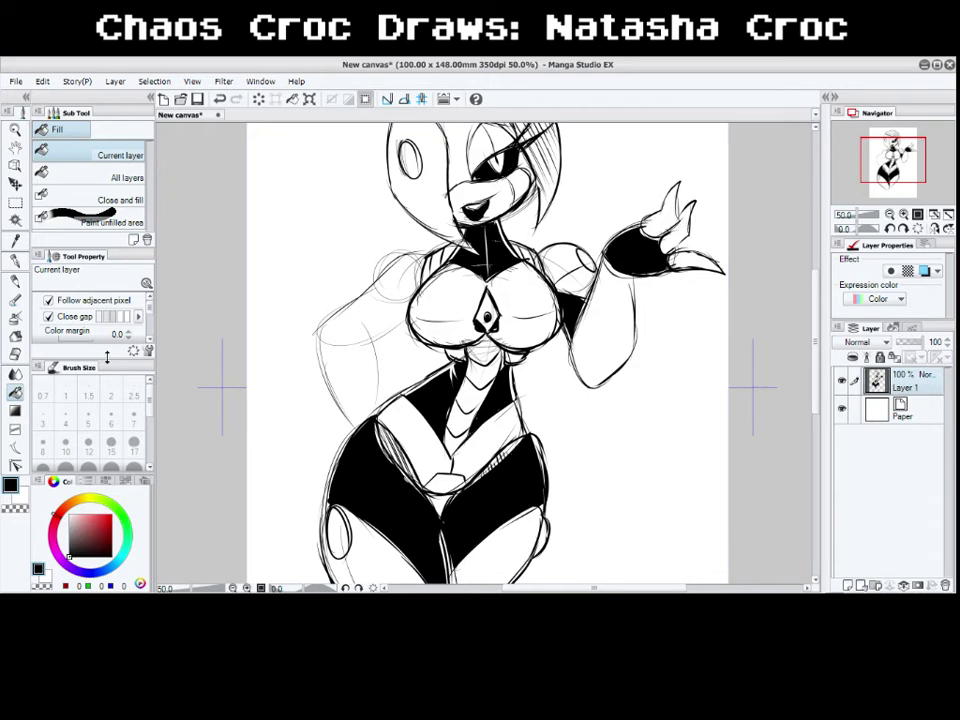
Step: Draw a tall oval with a thin contour curve on the raised arm's forearm
key(p)
drag(609, 337, 608, 333)
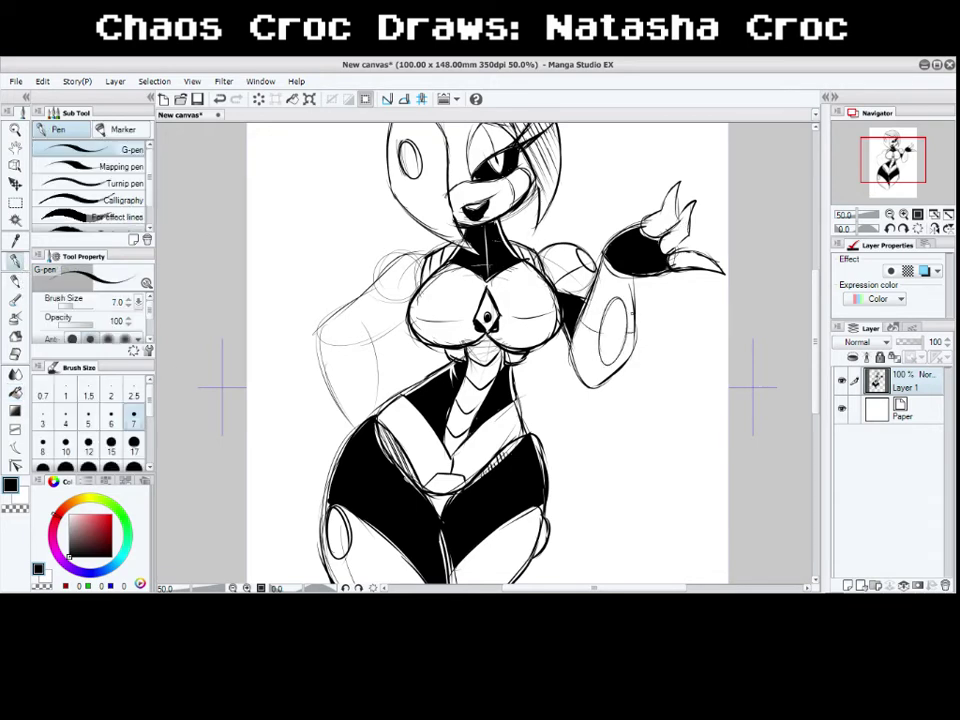
key(x)
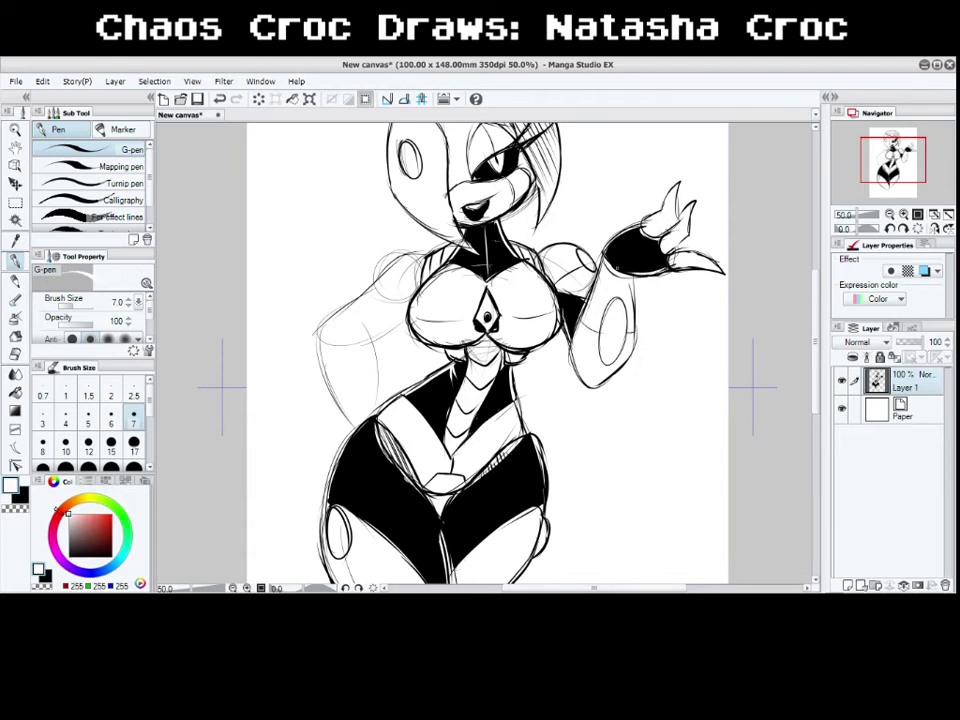
key(x)
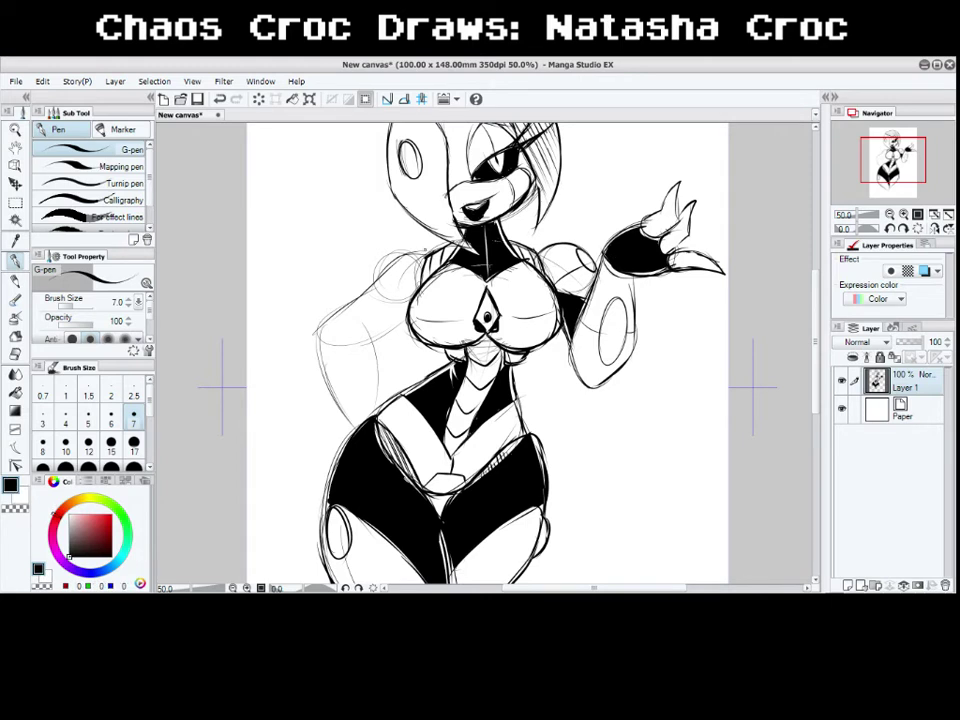
Step: Ink the shoulder, upper arm and forearm of the arm on the hip and draw pointed fingers behind the hip
drag(405, 254, 366, 298)
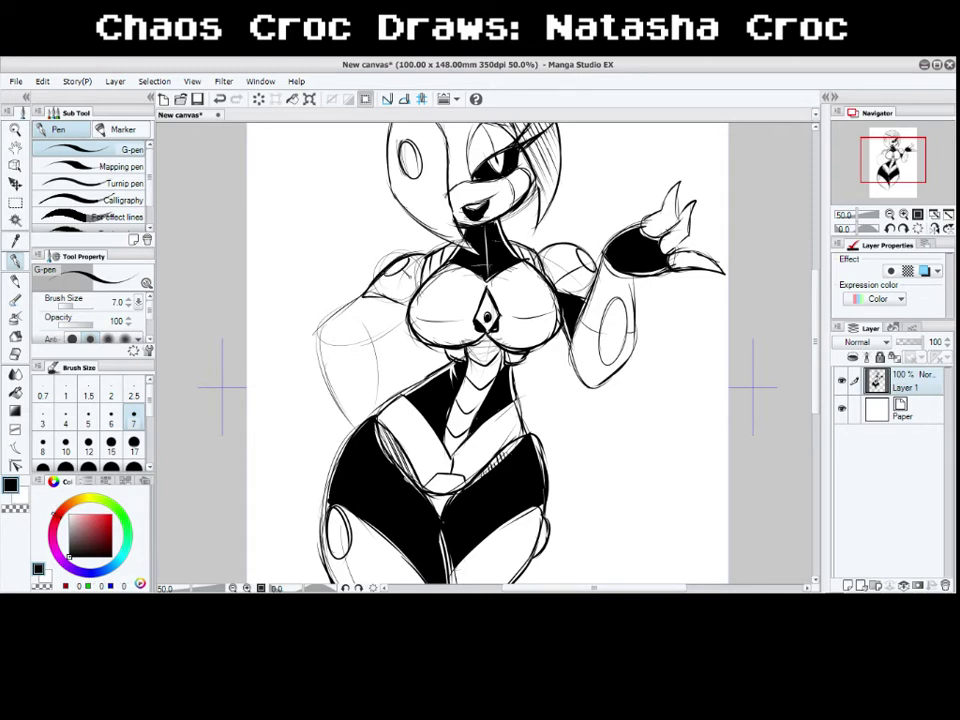
mouse_move(342, 410)
mouse_down()
mouse_move(317, 322)
mouse_move(359, 317)
mouse_move(382, 363)
mouse_move(379, 419)
mouse_move(334, 454)
mouse_move(305, 430)
mouse_up()
mouse_move(305, 430)
mouse_down()
mouse_move(331, 441)
mouse_move(333, 422)
mouse_up()
drag(333, 422, 344, 433)
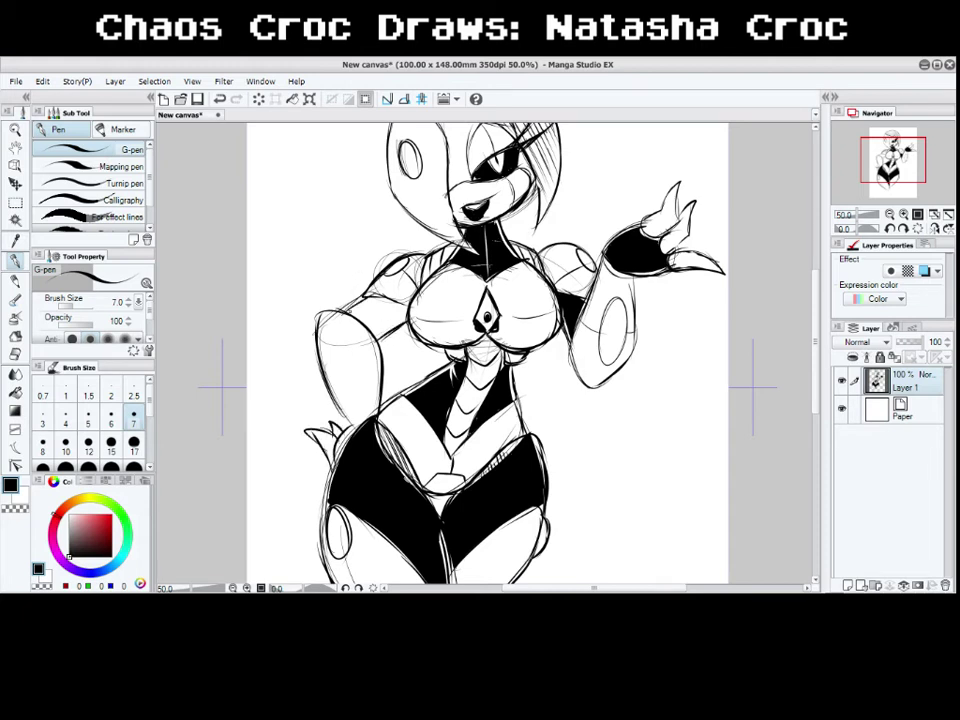
Step: Fill the upper arm and the back of the hand resting on the hip with black
click(15, 392)
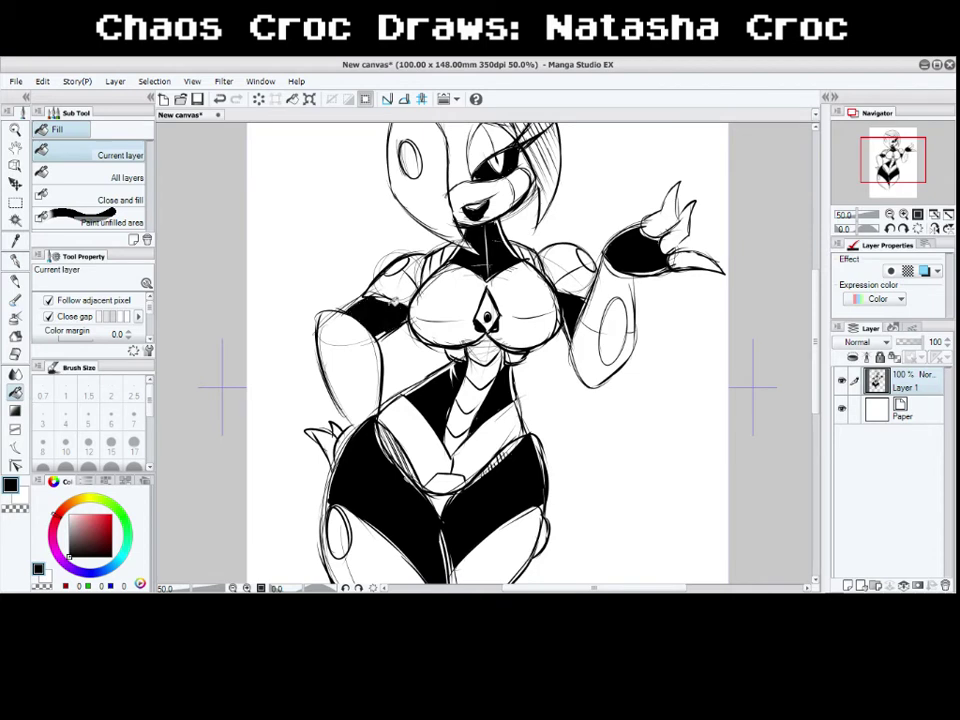
click(347, 435)
click(341, 446)
Step: Draw a long oval and a contour curve on the forearm of the arm on the hip, and switch the drawing colour to white
click(15, 258)
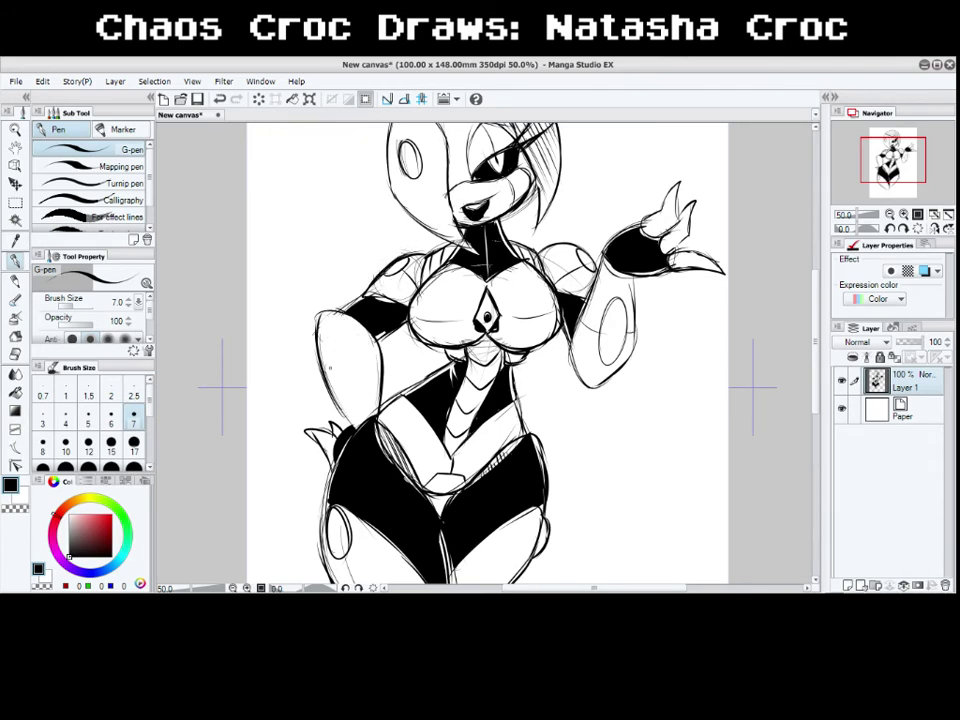
drag(322, 343, 347, 415)
drag(341, 371, 379, 365)
drag(814, 311, 815, 335)
key(x)
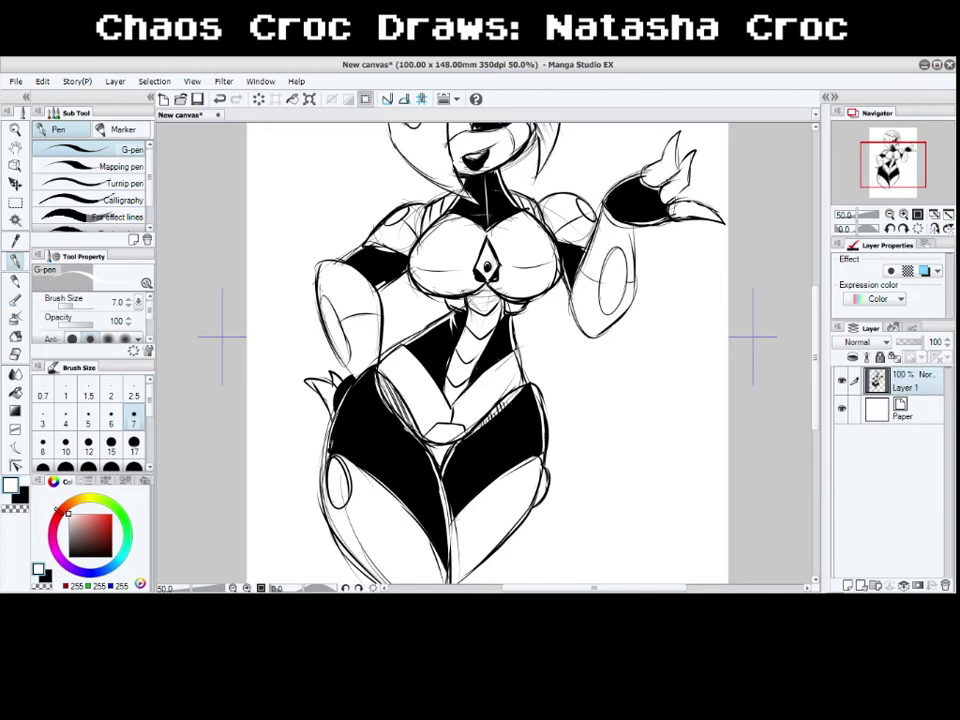
Step: Switch back to black and outline long hair falling behind both shoulders down to the hips
key(x)
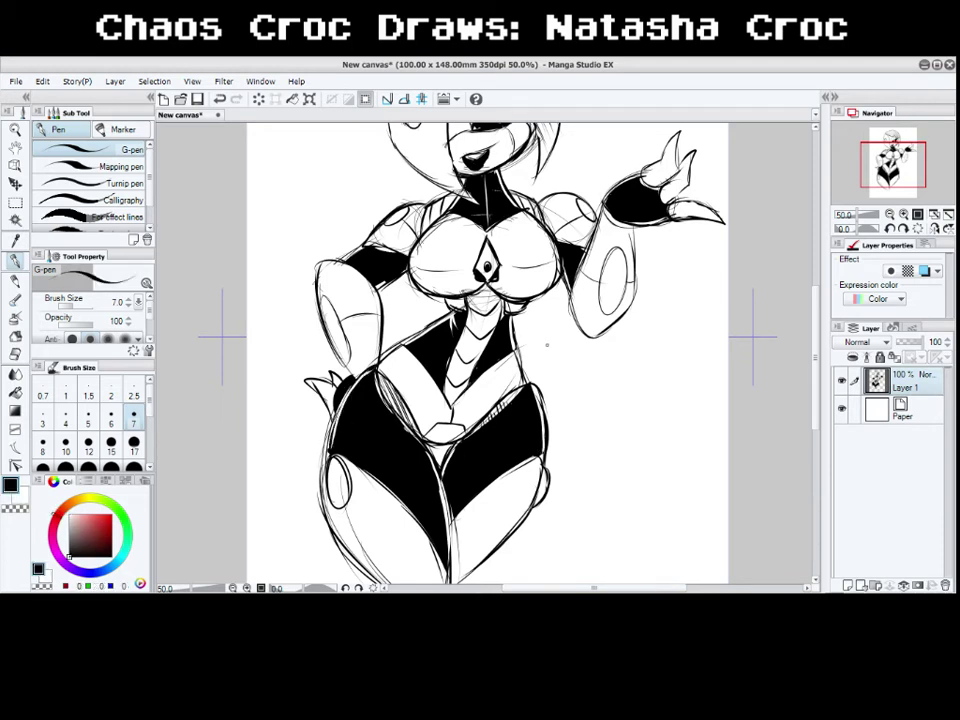
drag(872, 168, 873, 158)
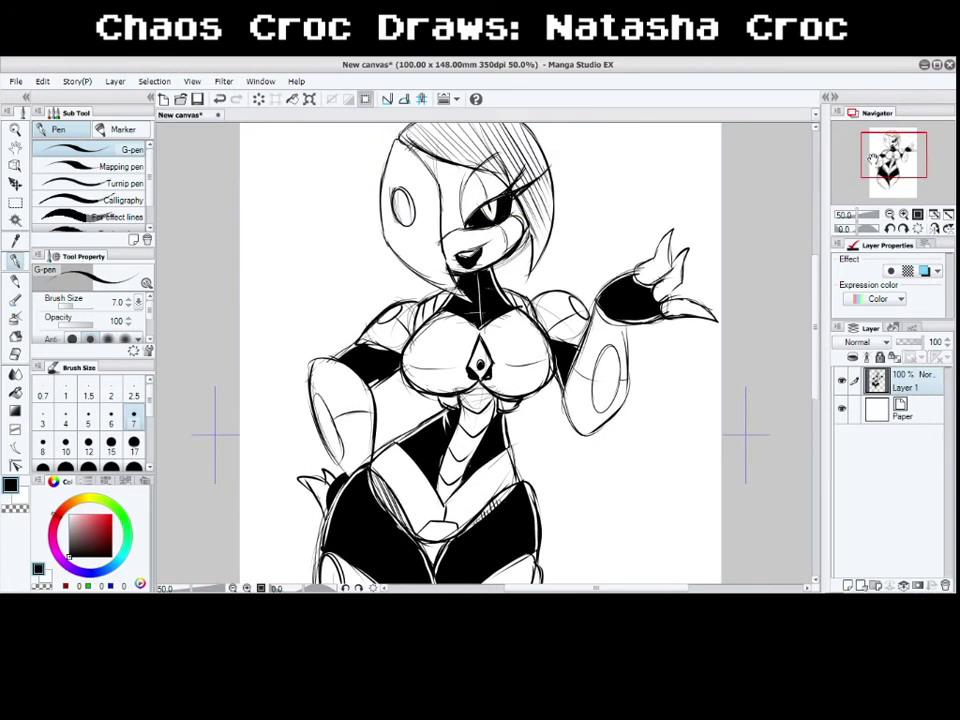
drag(381, 218, 361, 287)
drag(379, 236, 300, 362)
mouse_move(338, 304)
mouse_down()
mouse_move(278, 411)
mouse_move(276, 434)
mouse_move(313, 543)
mouse_up()
drag(527, 241, 540, 303)
mouse_move(563, 406)
mouse_down()
mouse_move(570, 490)
mouse_move(555, 525)
mouse_up()
drag(577, 476, 541, 550)
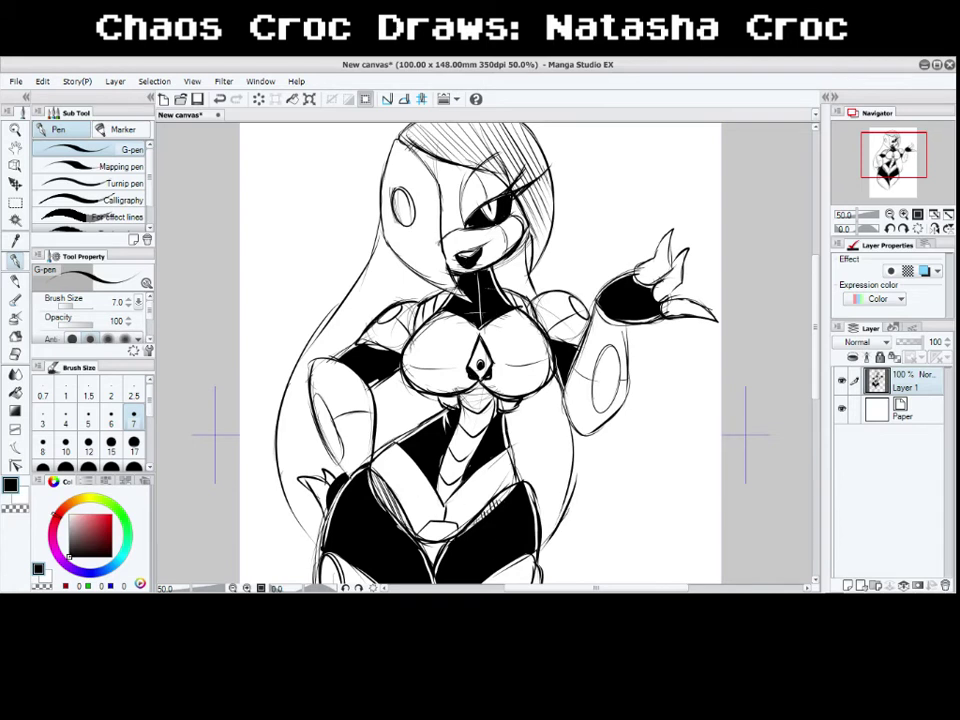
Step: Hatch the long hair behind the arm on the hip with thin diagonal lines, from the hips up to the head
mouse_move(283, 481)
mouse_down()
mouse_move(318, 548)
mouse_move(311, 527)
mouse_up()
mouse_move(282, 461)
mouse_down()
mouse_move(318, 533)
mouse_move(313, 515)
mouse_up()
mouse_move(282, 433)
mouse_down()
mouse_move(302, 475)
mouse_move(319, 471)
mouse_up()
drag(288, 399, 330, 470)
drag(298, 401, 330, 458)
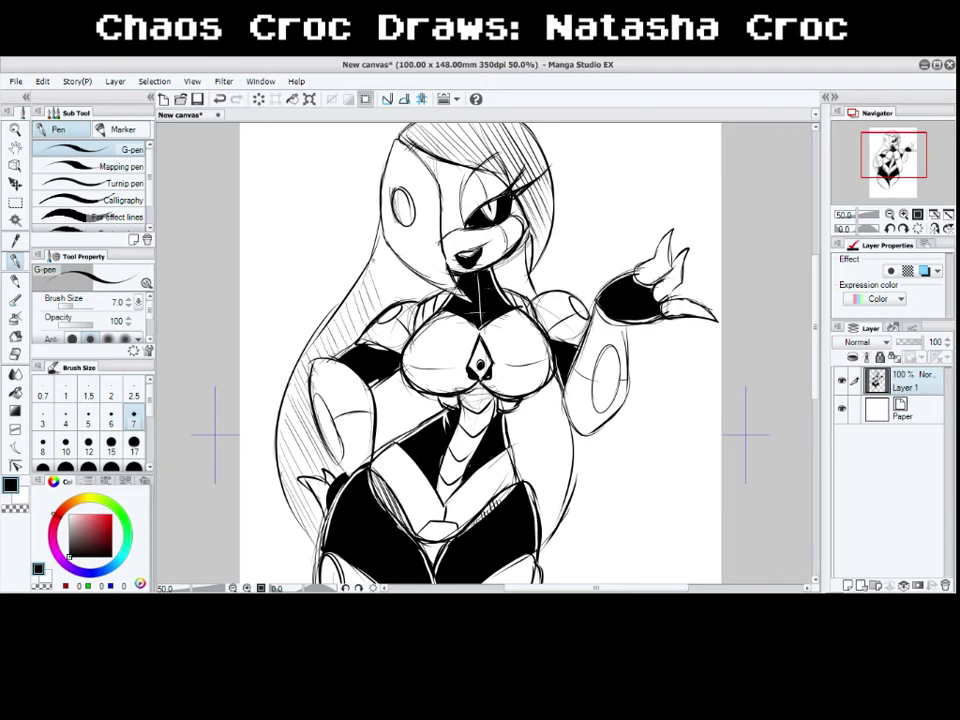
drag(373, 261, 386, 298)
drag(376, 243, 396, 294)
drag(388, 246, 403, 290)
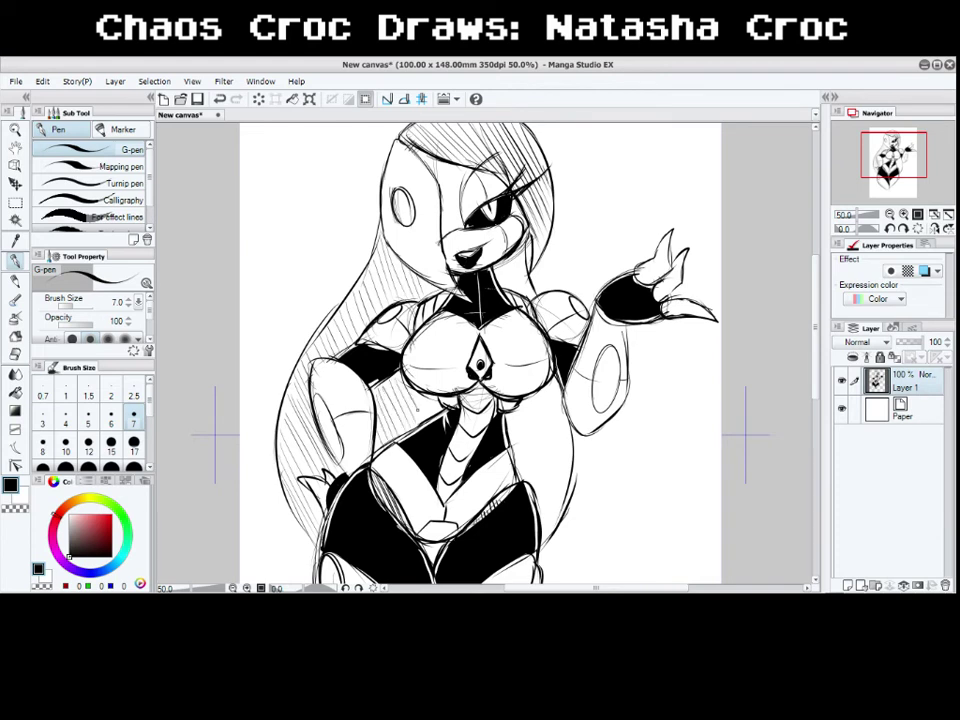
Step: Hatch the hair between the waist and the raised arm with thin diagonal lines
drag(528, 477, 547, 523)
drag(513, 441, 549, 515)
drag(509, 413, 555, 506)
mouse_move(520, 411)
mouse_down()
mouse_move(555, 488)
mouse_move(559, 477)
mouse_up()
drag(531, 403, 559, 466)
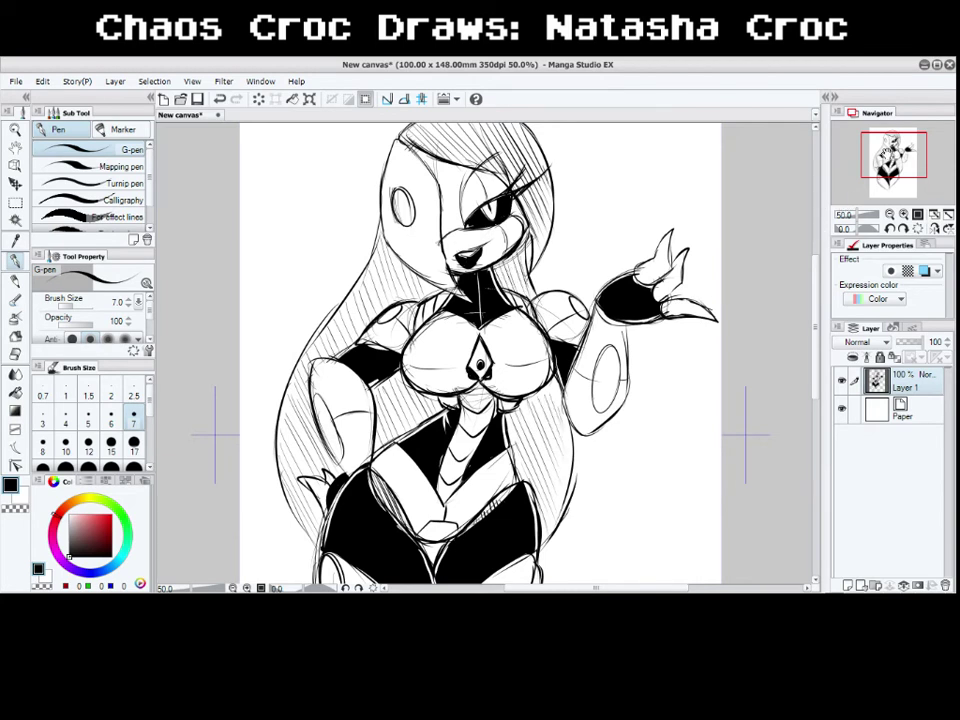
Step: Add a small white detail inside the black mouth and return the drawing colour to black
drag(894, 156, 896, 166)
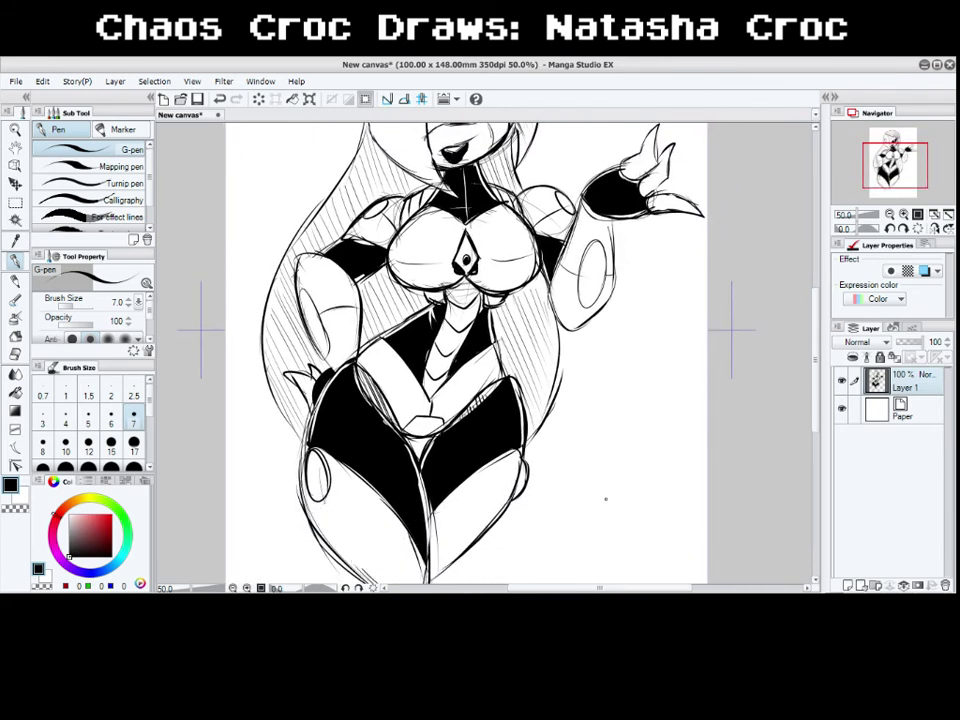
drag(815, 290, 820, 262)
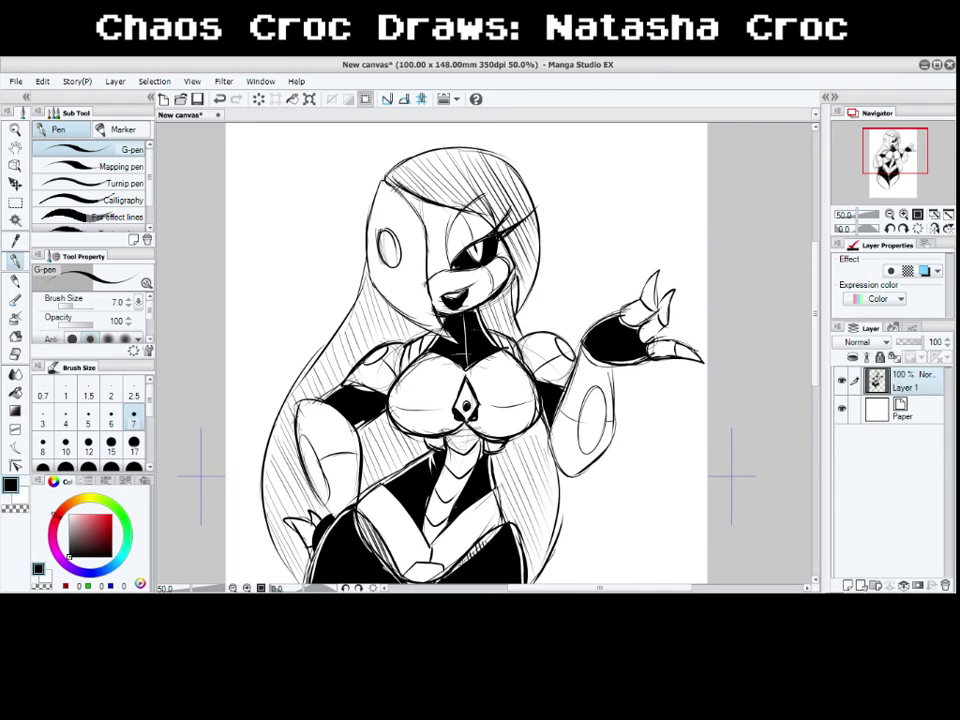
key(x)
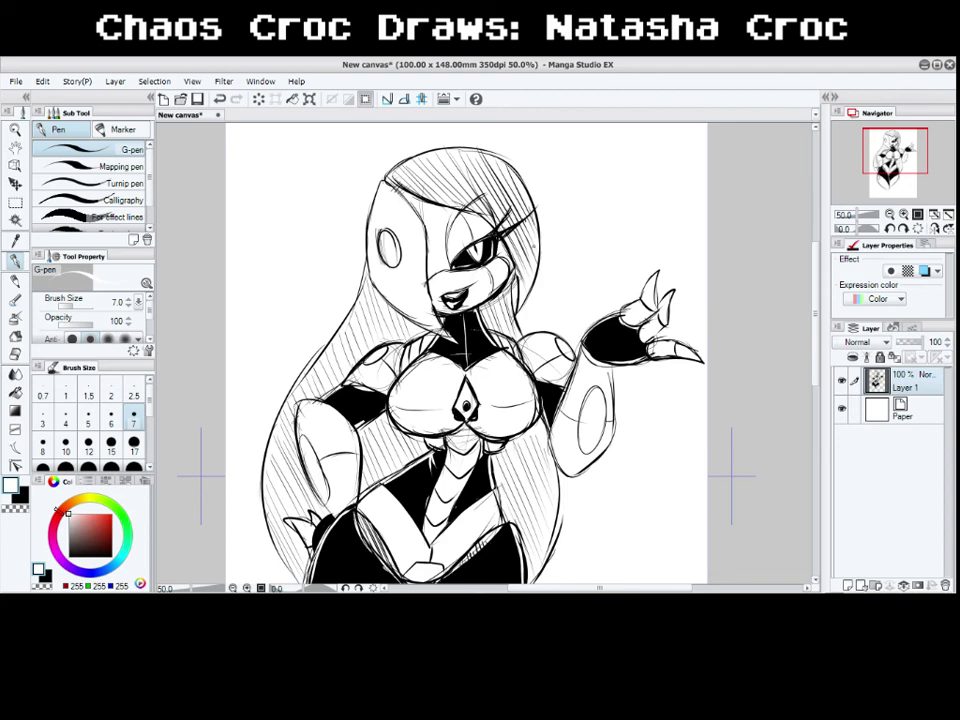
key(x)
Step: Crop the canvas to a rectangle of about 93 × 123 mm around the figure and clear the selection
mouse_move(892, 162)
mouse_down()
mouse_move(888, 173)
mouse_move(898, 158)
mouse_up()
click(15, 131)
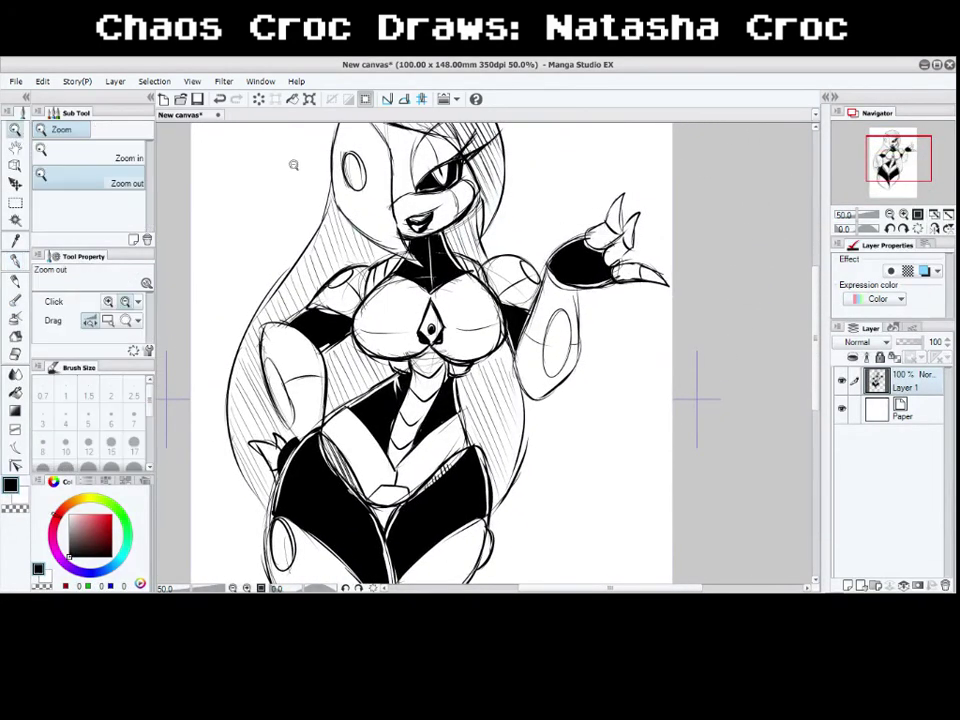
drag(635, 241, 608, 242)
drag(815, 292, 815, 280)
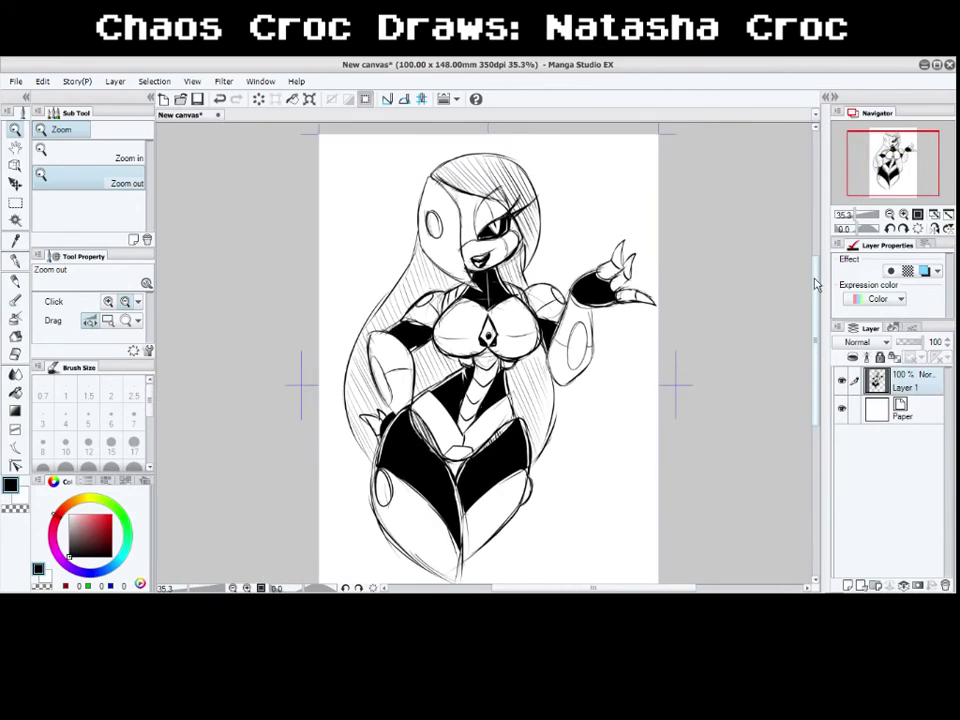
scroll(815, 285, down, 1)
key(m)
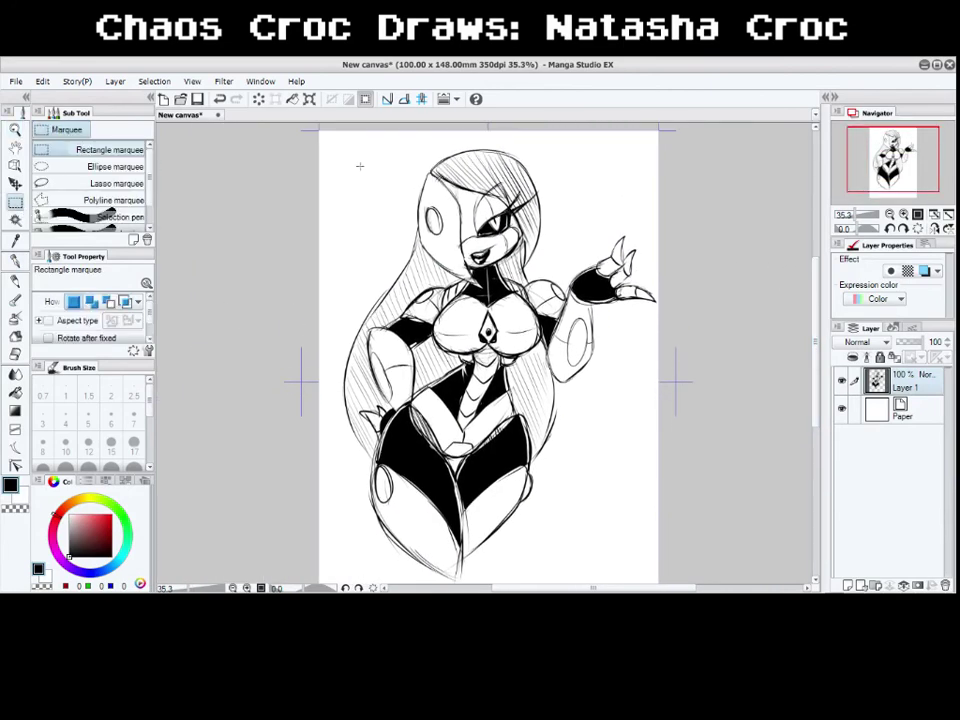
mouse_move(342, 146)
mouse_down()
mouse_move(600, 343)
mouse_move(661, 533)
mouse_move(658, 563)
mouse_up()
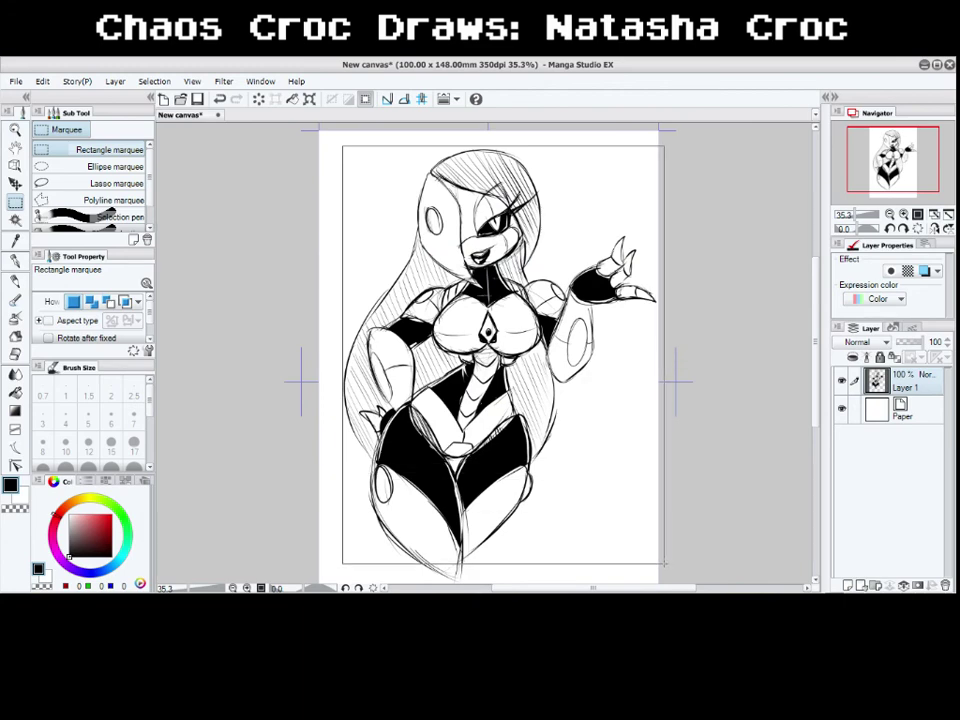
click(42, 81)
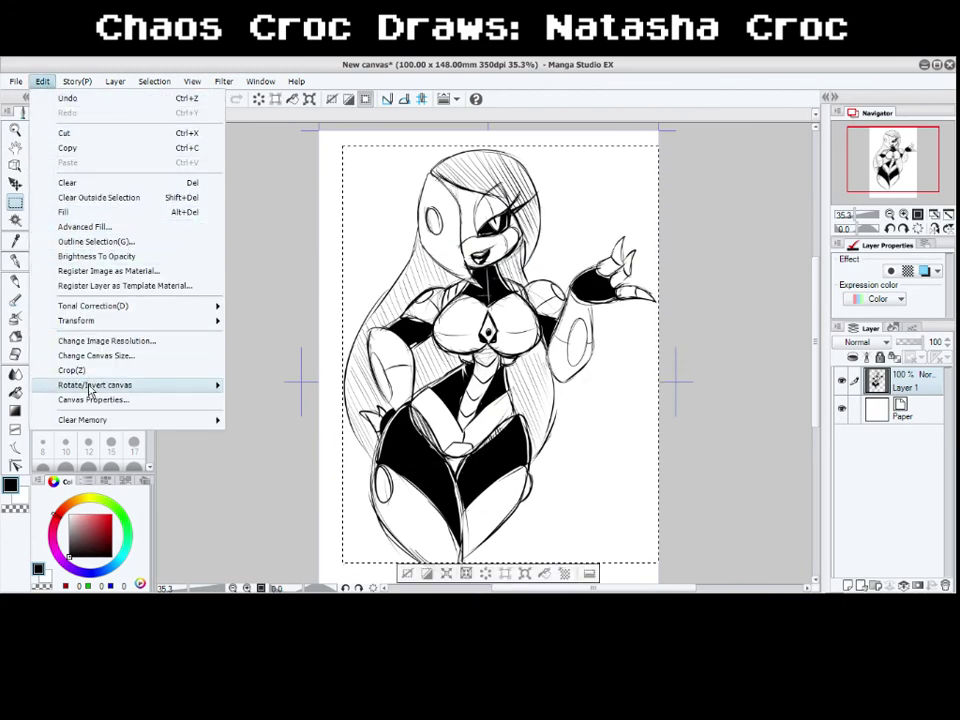
click(97, 372)
click(520, 269)
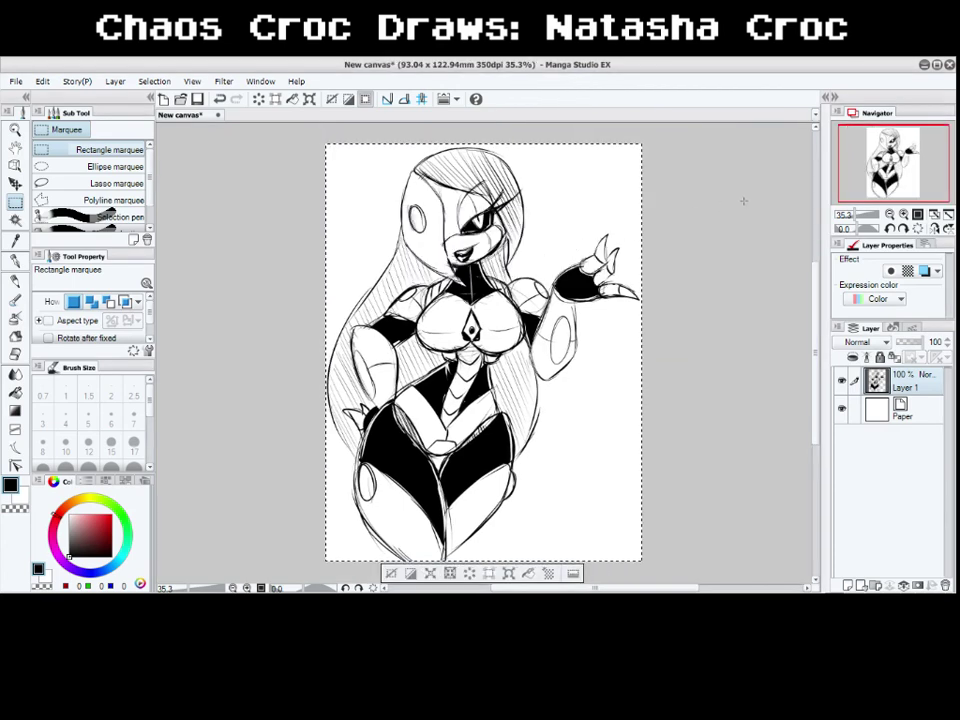
click(154, 81)
click(170, 111)
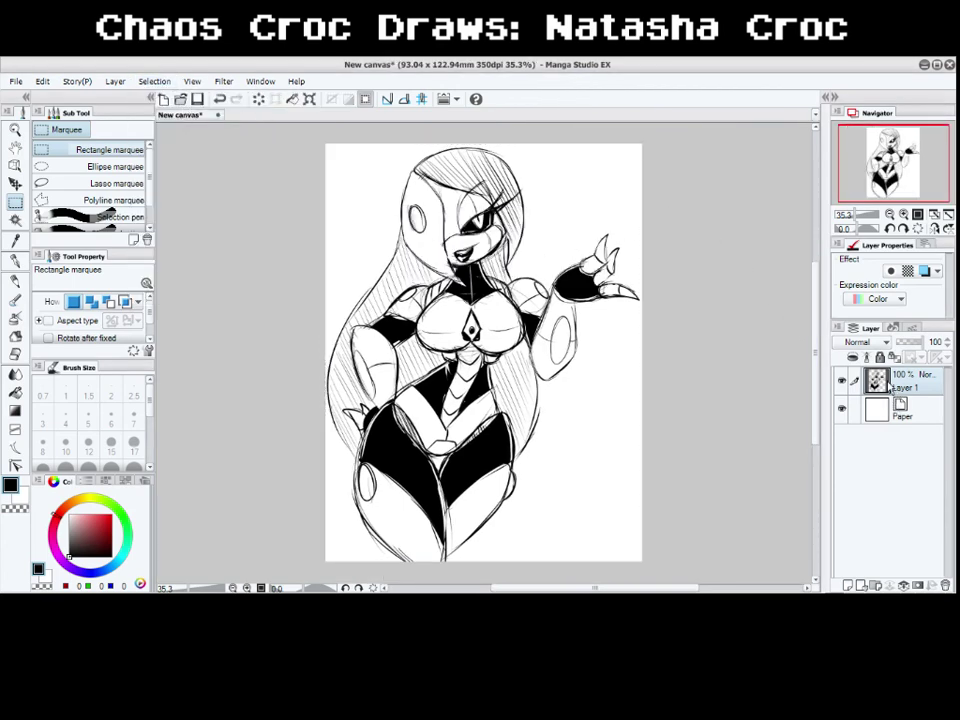
Step: Select the blank background around the figure with the Magic wand and set the Shadow airbrush to size 800
click(15, 219)
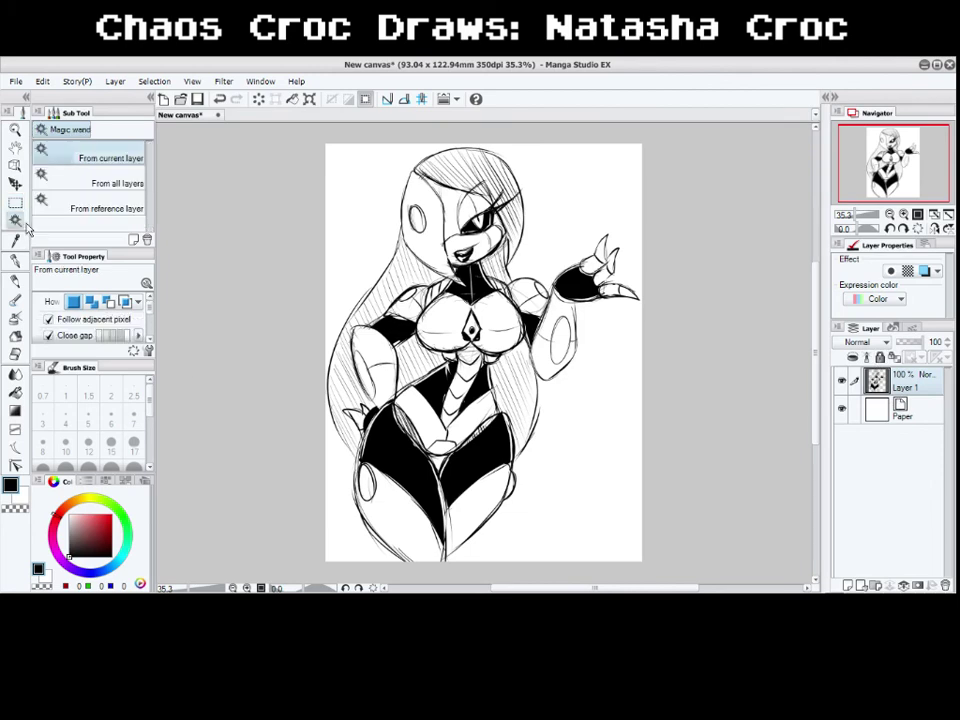
click(568, 194)
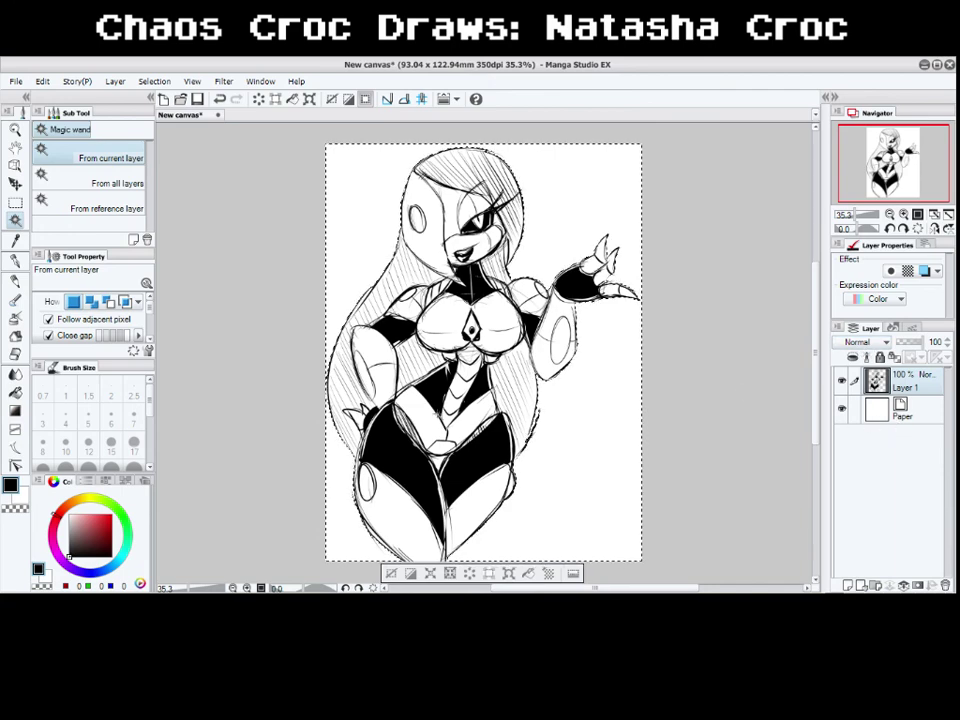
click(18, 318)
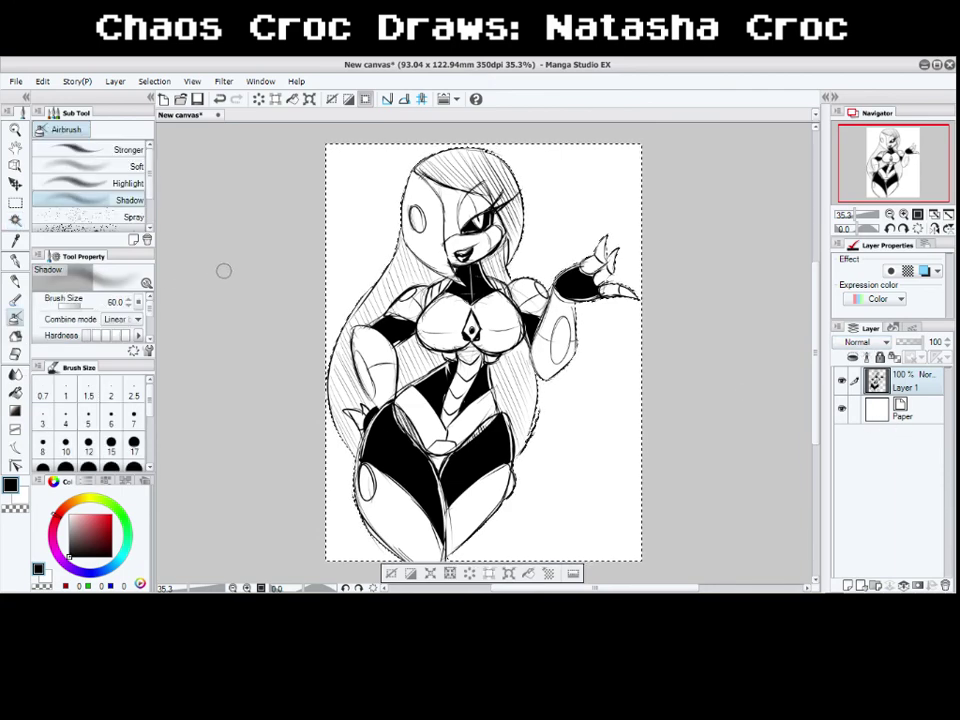
scroll(150, 443, down, 5)
click(134, 435)
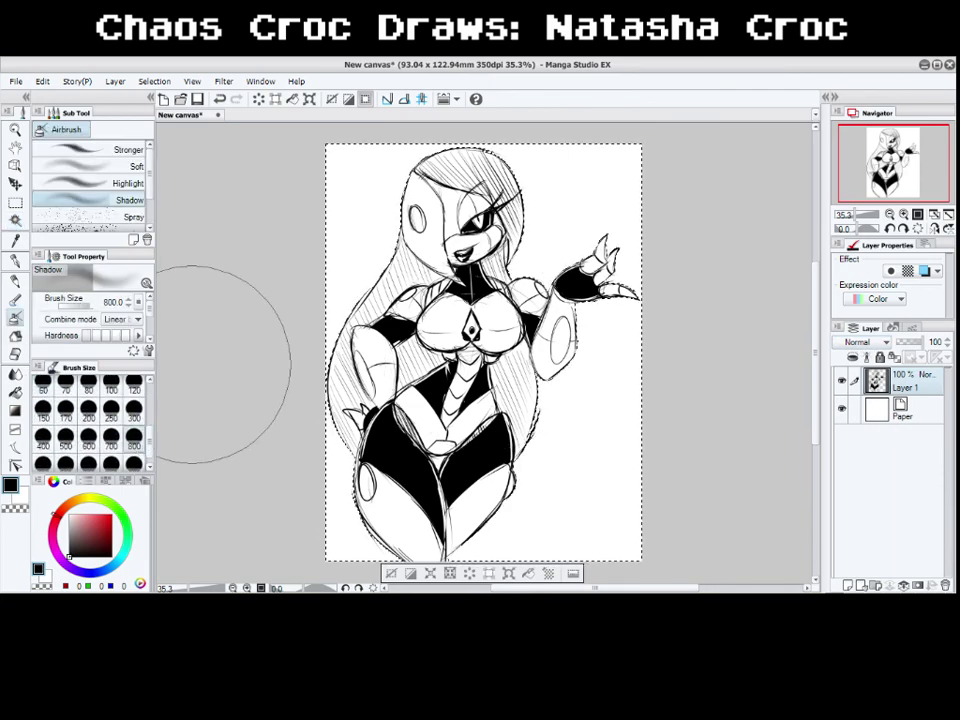
Step: Airbrush soft grey shading over the selected background around the figure and clear the selection
mouse_move(275, 500)
mouse_down()
mouse_move(341, 521)
mouse_move(300, 326)
mouse_move(430, 394)
mouse_up()
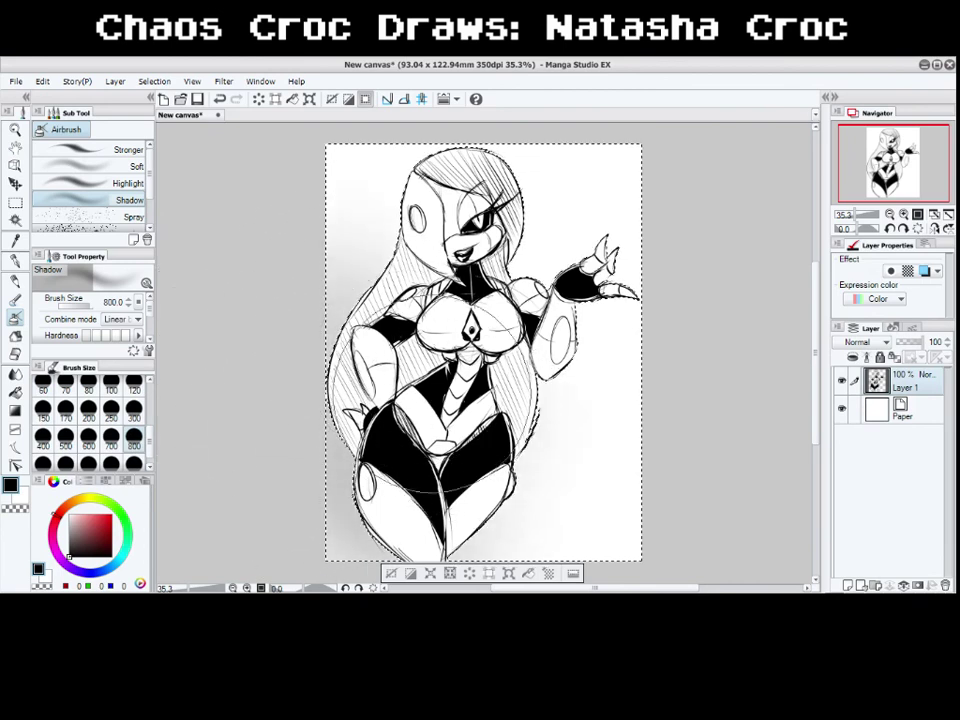
mouse_move(340, 230)
mouse_down()
mouse_move(621, 150)
mouse_move(482, 493)
mouse_move(664, 418)
mouse_move(354, 446)
mouse_move(476, 292)
mouse_move(748, 438)
mouse_up()
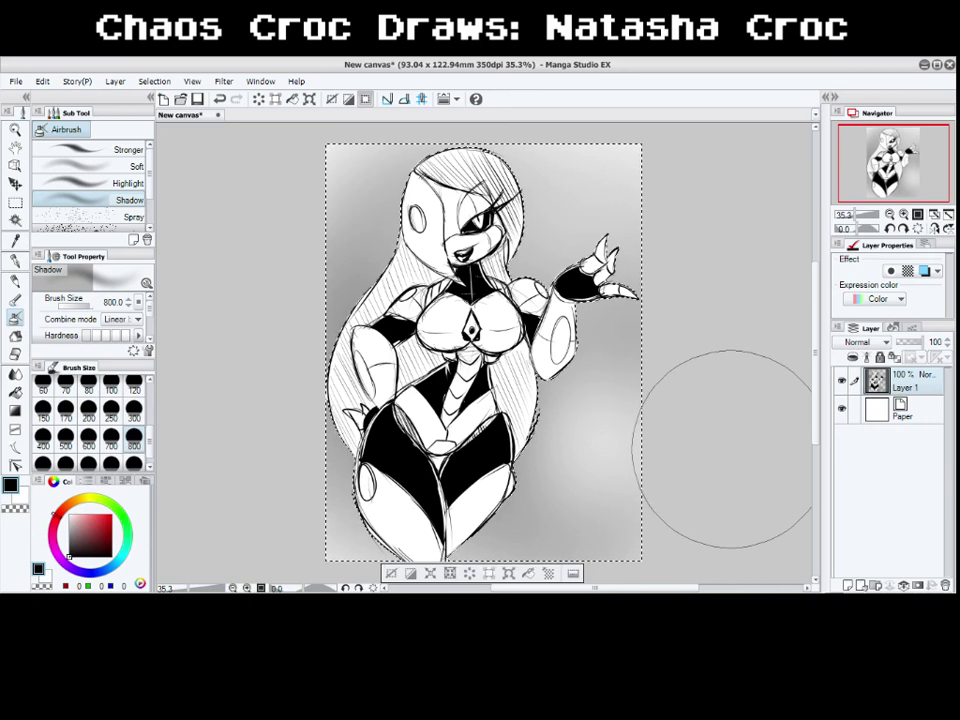
click(154, 81)
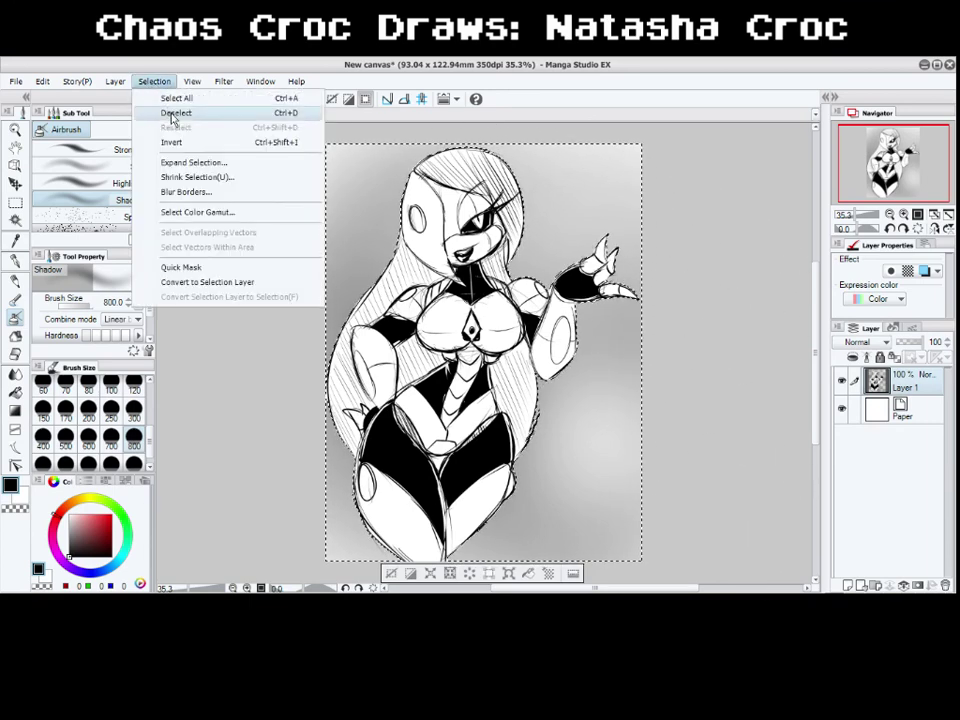
click(174, 114)
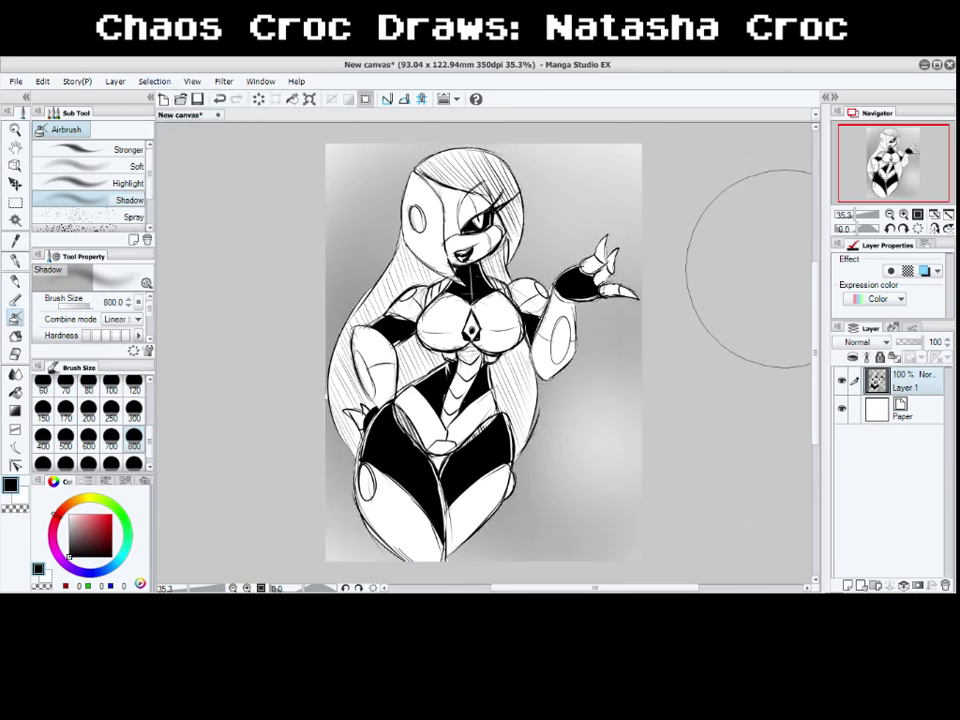